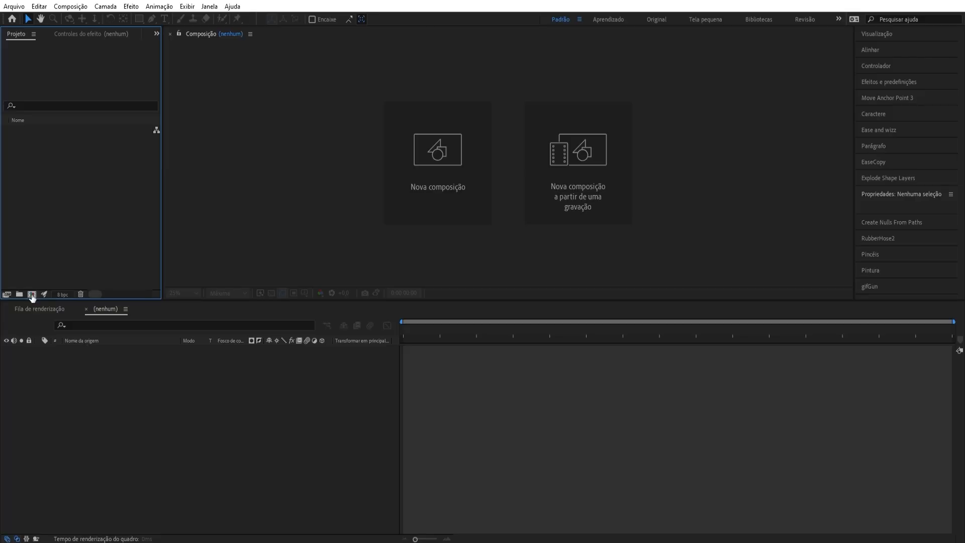
- Create a composition named HAMBURGUER 3D and a project folder named MATERIAIS
left_click(32, 294)
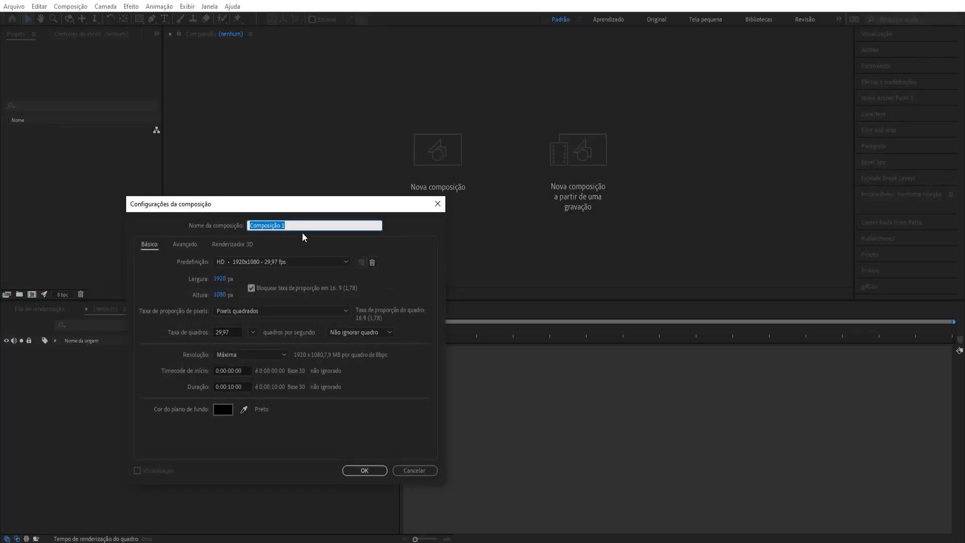
type("HAMBURGUER 3D")
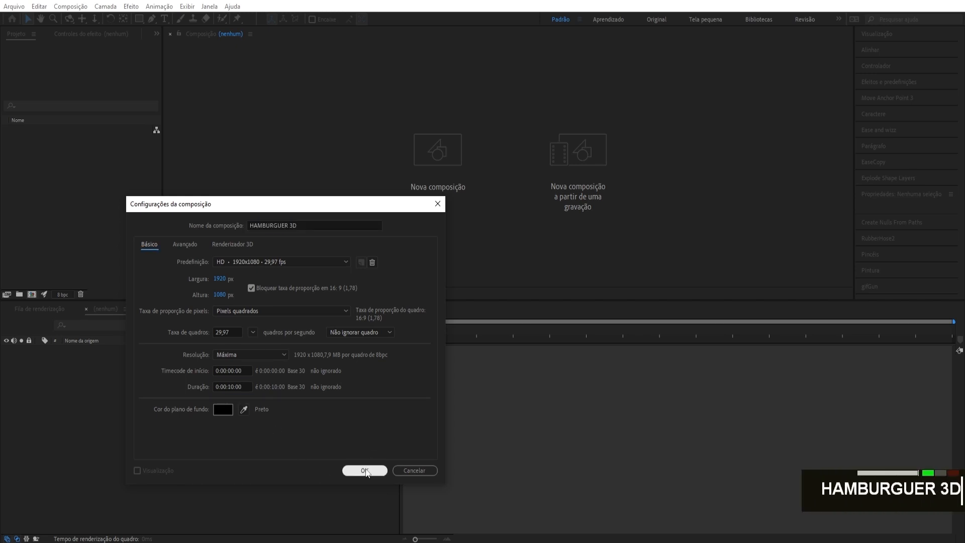
left_click(365, 470)
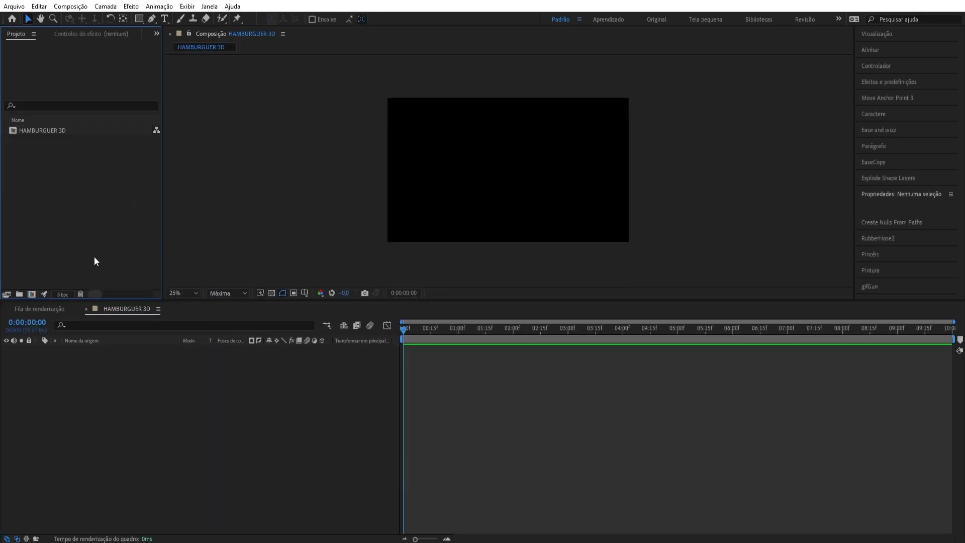
key("Return")
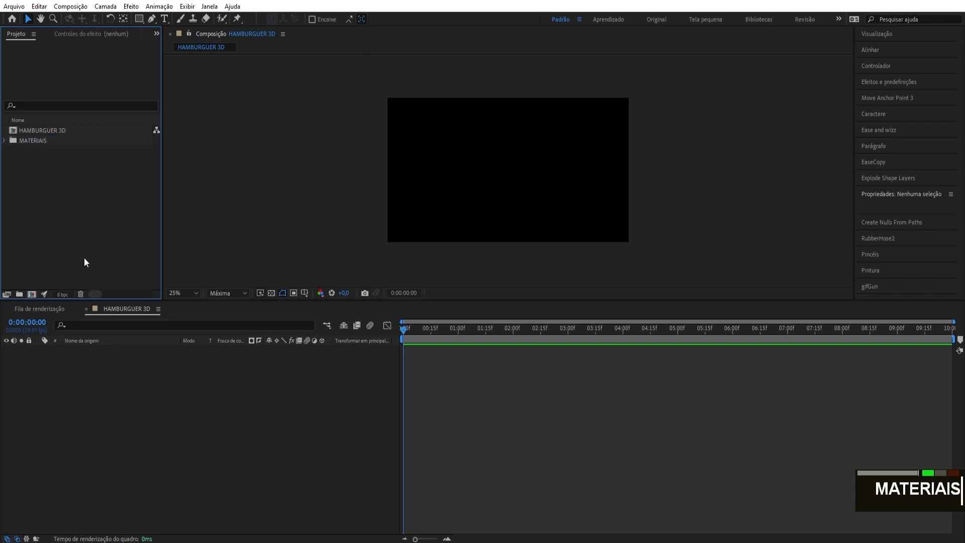
key("Caps_Lock")
- Import all nine GLB models from the HAMBURGUER SEPARADO folder into the project
double_click(31, 141)
key("ctrl+i")
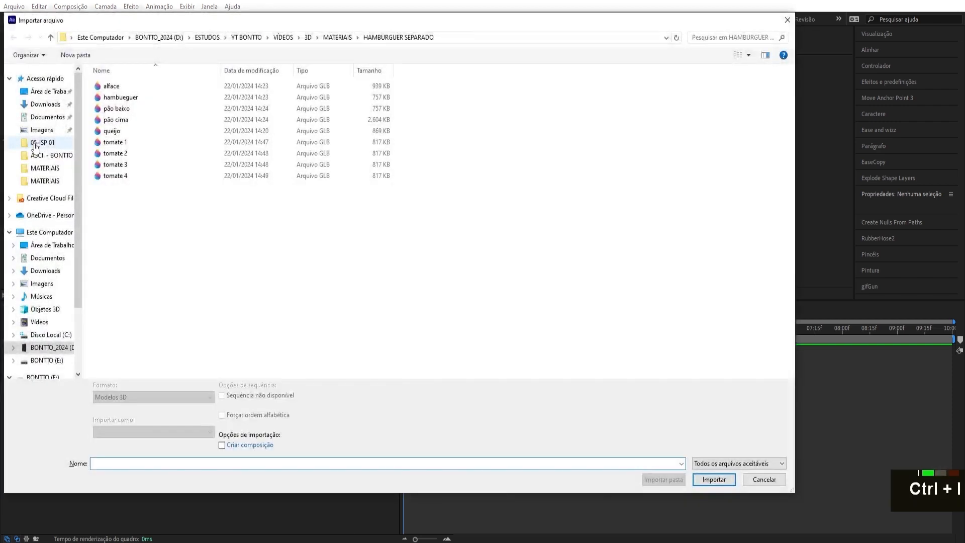
key("ctrl+a")
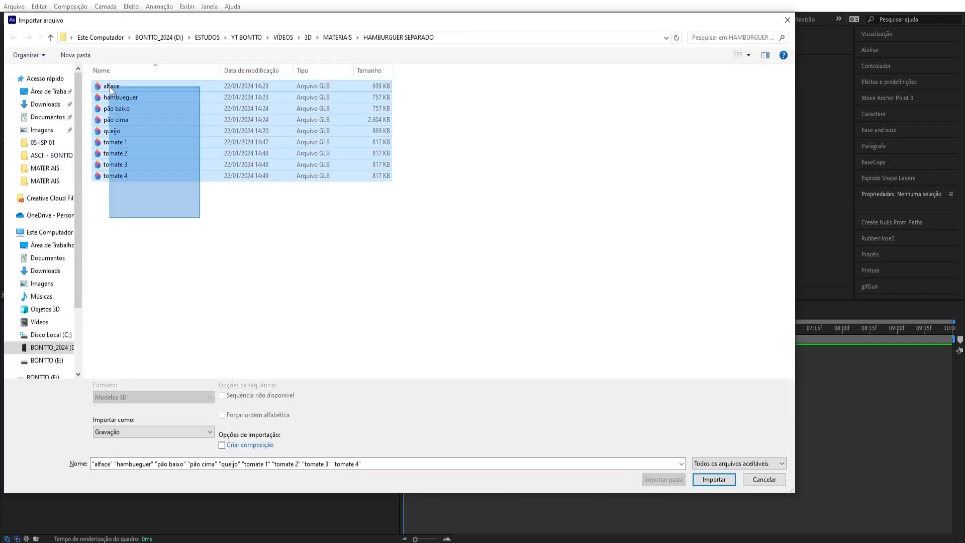
left_click(713, 478)
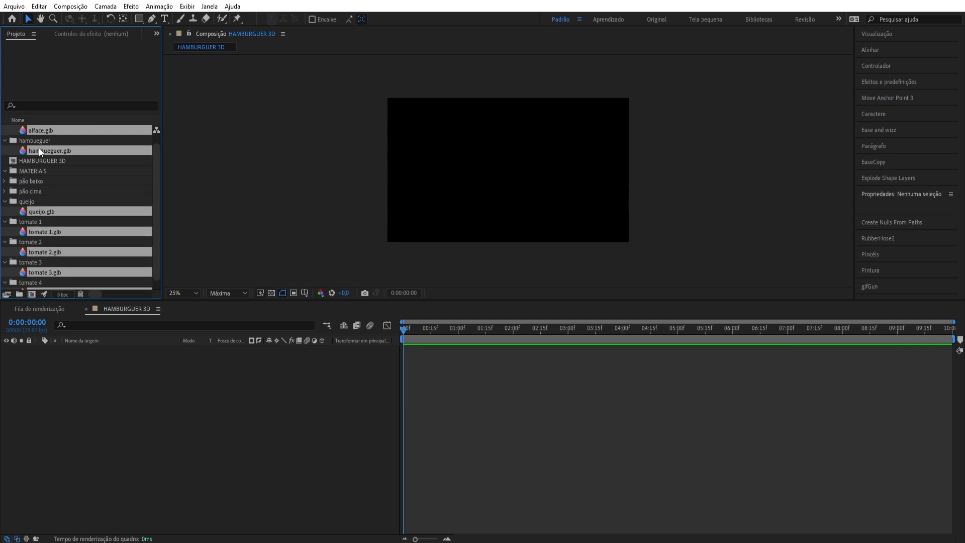
- Move the imported GLB models into the MATERIAIS folder and delete the emptied import folders
left_click_drag(39, 150, 33, 171)
left_click(5, 242)
left_click(5, 232)
left_click_drag(39, 241, 34, 151)
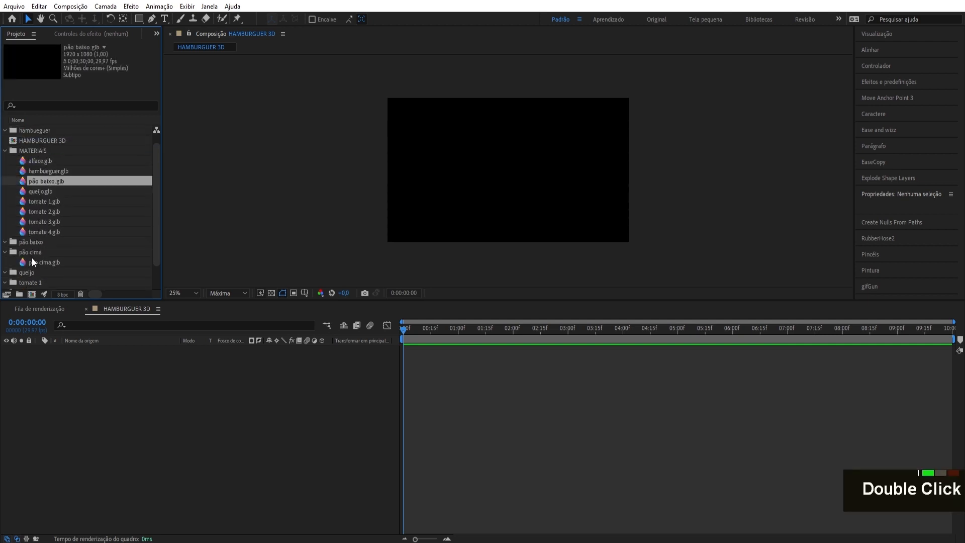
left_click(37, 285, "shift")
key("Delete")
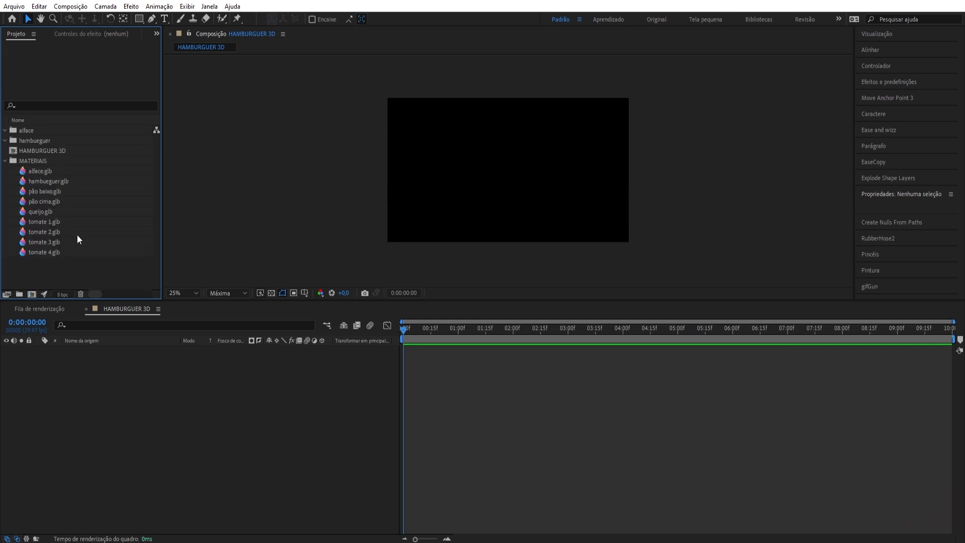
- Add tomate 4.glb to the composition and accept the switch to the advanced 3D renderer
left_click_drag(45, 252, 122, 393)
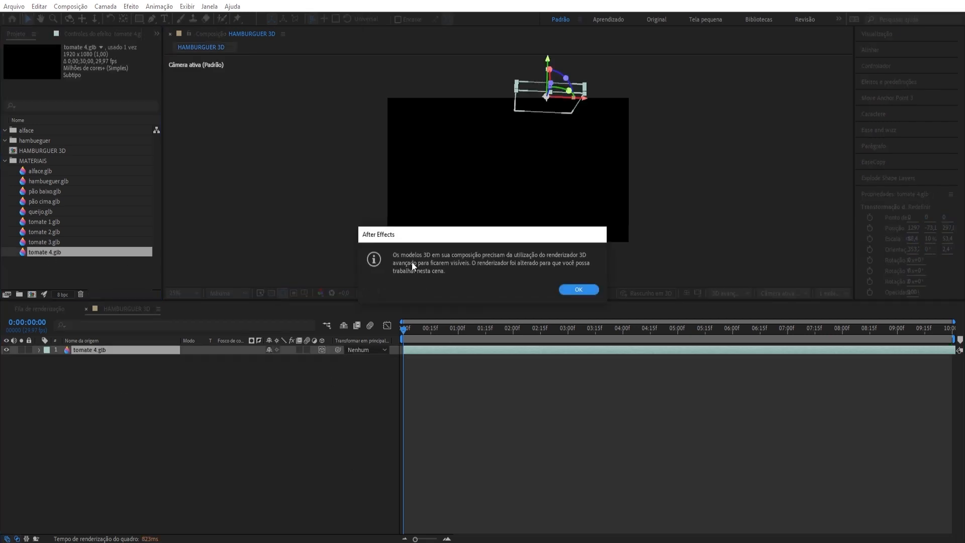
left_click(577, 289)
left_click(320, 354)
left_click(729, 293)
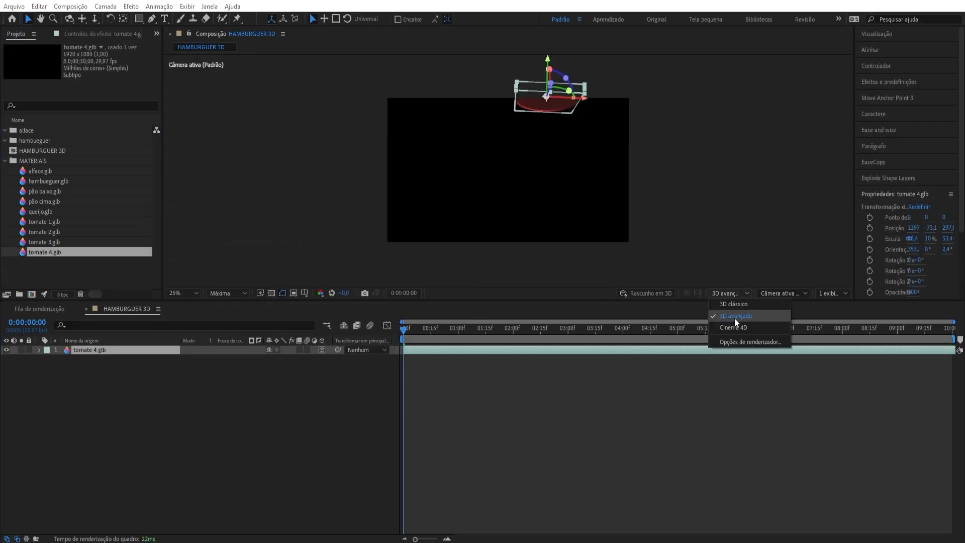
left_click(293, 361)
- Add tomate 3.glb, tomate 2.glb and tomate 1.glb as layers above tomate 4.glb
left_click_drag(44, 242, 121, 352)
left_click(319, 354)
left_click(319, 354)
left_click_drag(44, 222, 103, 352)
left_click(319, 354)
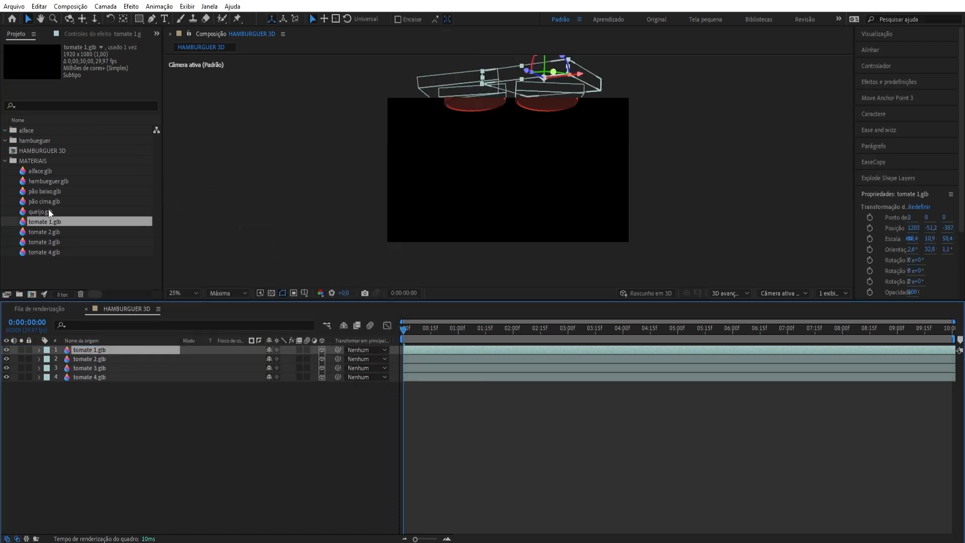
- Add the queijo, pão cima, pão baixo, hambueguer and alface models, with hambueguer and alface stacked between the tomato layers and pão baixo
left_click_drag(44, 211, 101, 352)
left_click(319, 354)
left_click_drag(44, 202, 95, 399)
left_click(319, 354)
left_click(320, 354)
left_click_drag(45, 181, 95, 400)
left_click(320, 354)
left_click_drag(37, 172, 90, 401)
left_click(317, 355)
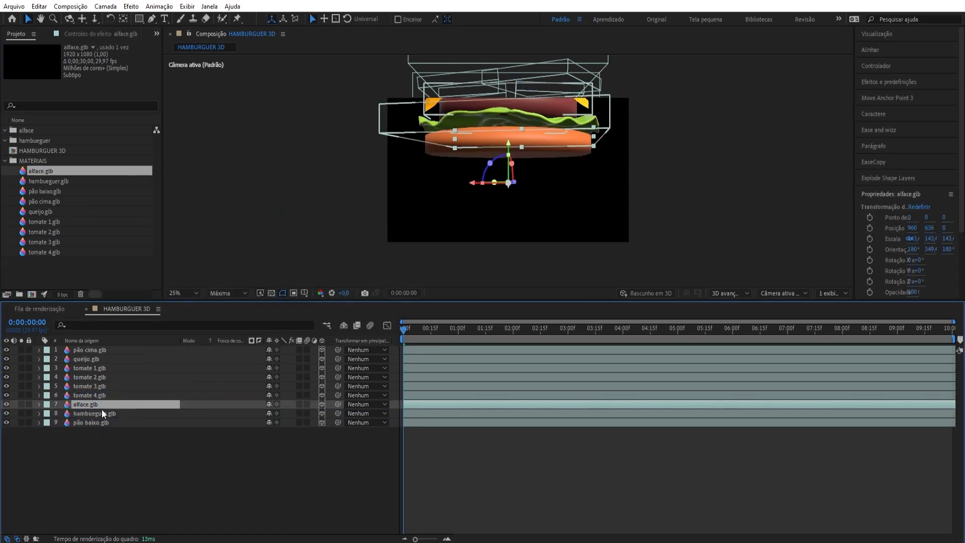
left_click(120, 459)
- Centre the anchor points of all nine model layers with Move Anchor Point 3
scroll(509, 134, "down", 1)
scroll(470, 162, "up", 1)
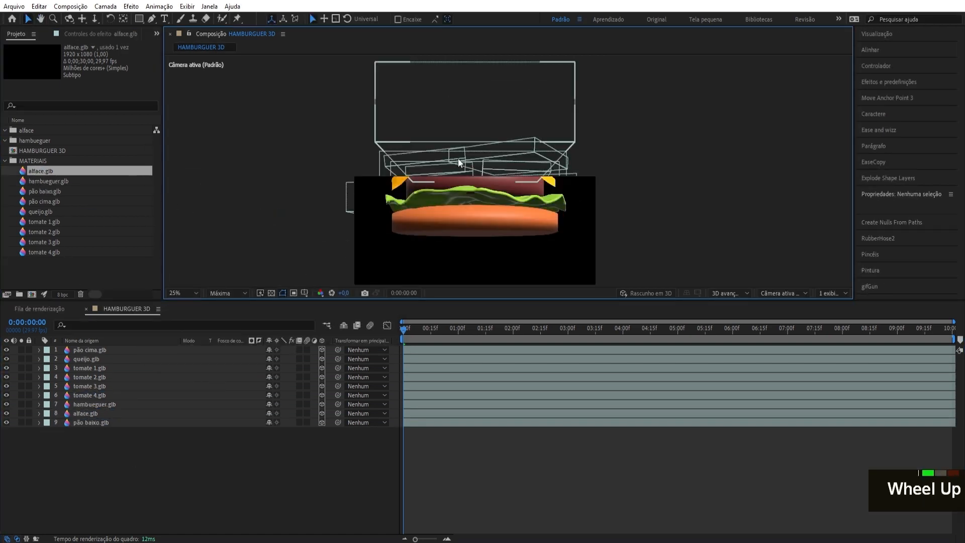
key("ctrl+a")
left_click(893, 97)
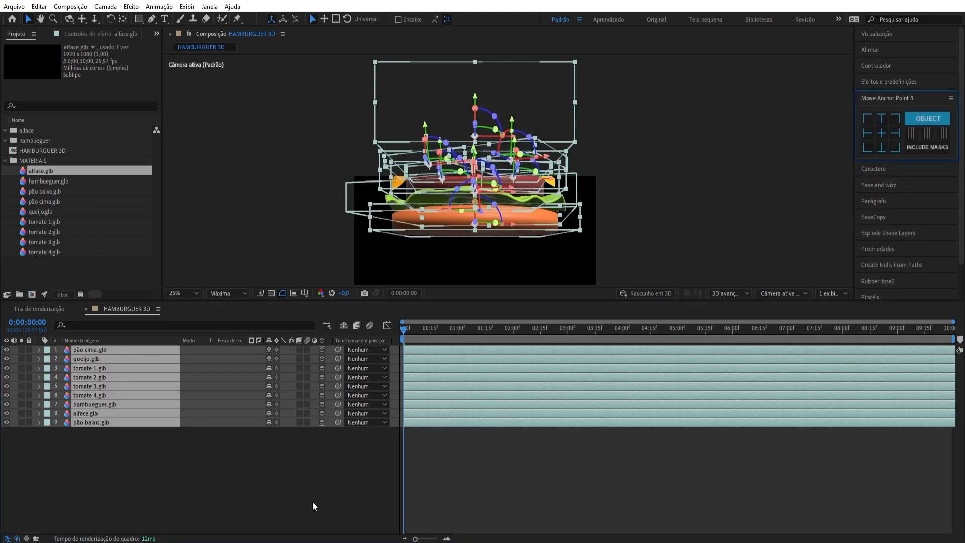
left_click(324, 483)
- Create a null object and rename it CONTROLE HAMBURGUER
right_click(106, 463)
mouse_move(151, 321)
left_click(352, 389)
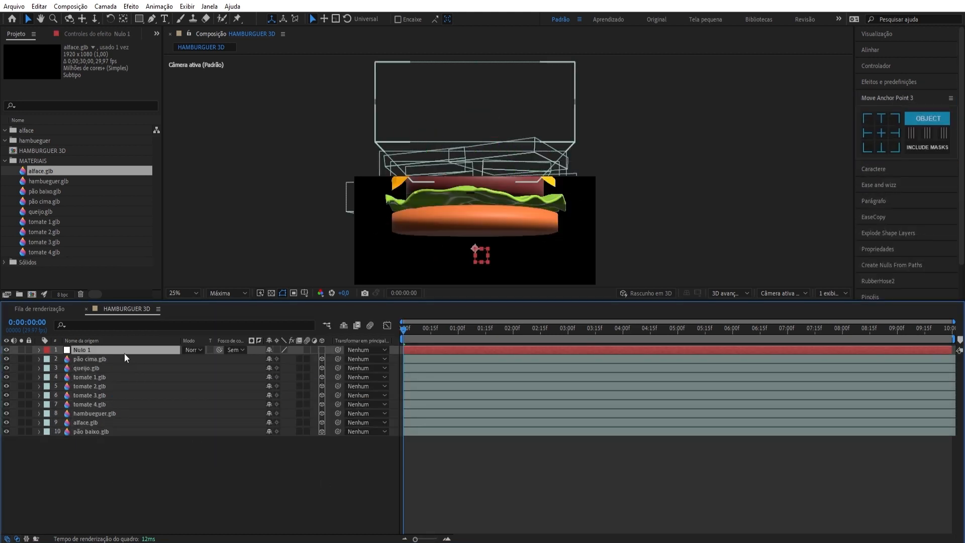
key("Return")
type("CONTROLE HAM")
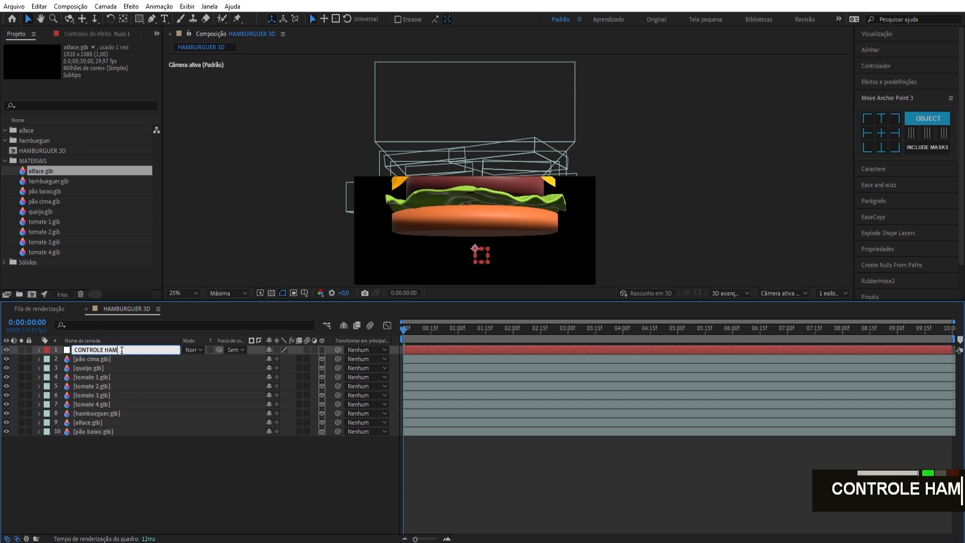
type("BURGUER")
key("Return")
- Parent all nine burger model layers to the CONTROLE HAMBURGUER null
left_click_drag(106, 435, 151, 358)
left_click_drag(338, 358, 161, 352)
key("Caps_Lock")
- Move the control null to position 960, 1092, 2024 so the whole burger sits inside the frame
middle_click(535, 218)
left_click_drag(474, 166, 473, 240)
key("p")
left_click_drag(306, 358, 667, 352)
left_click(211, 478)
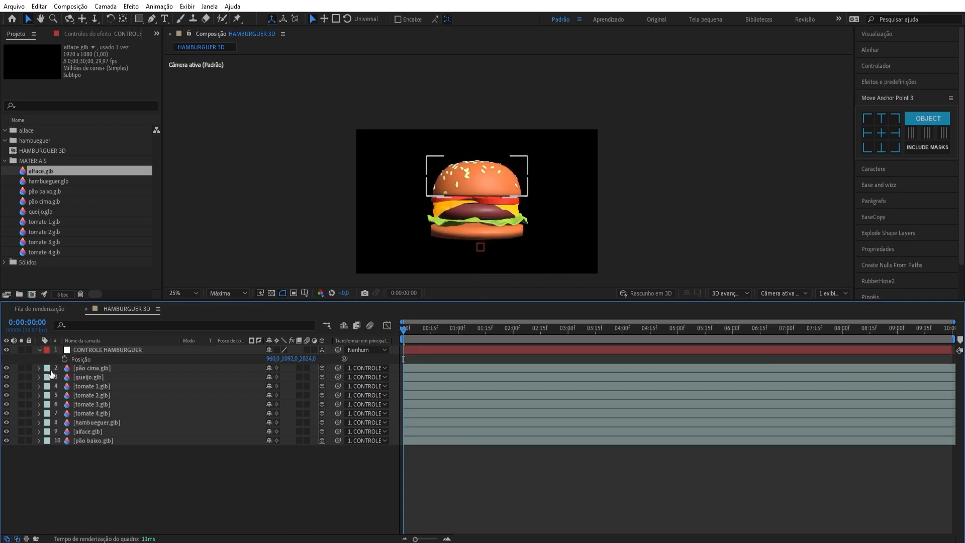
left_click(40, 350)
middle_click(505, 233)
left_click(227, 463)
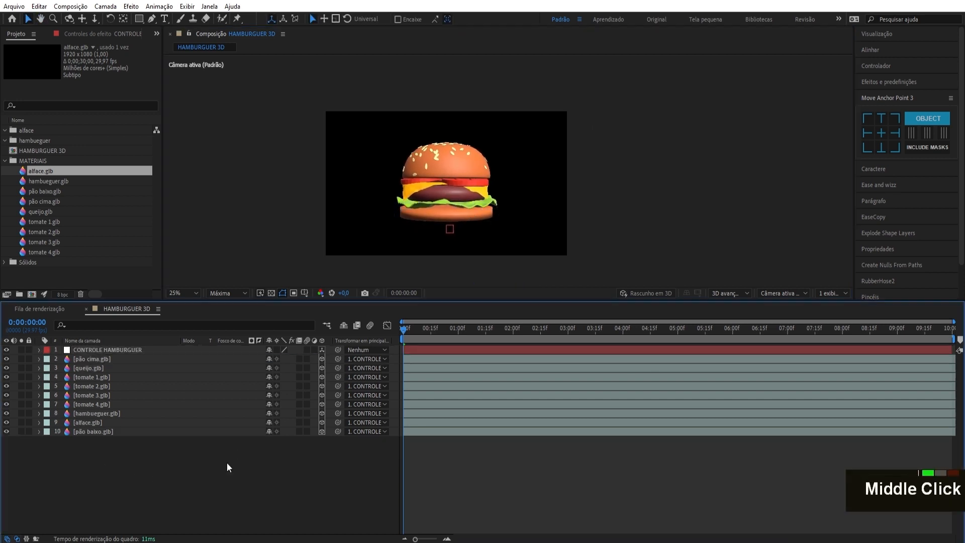
- Add a full-frame rectangle shape layer behind the burger with a white-to-black gradient fill
double_click(140, 22)
left_click(512, 21)
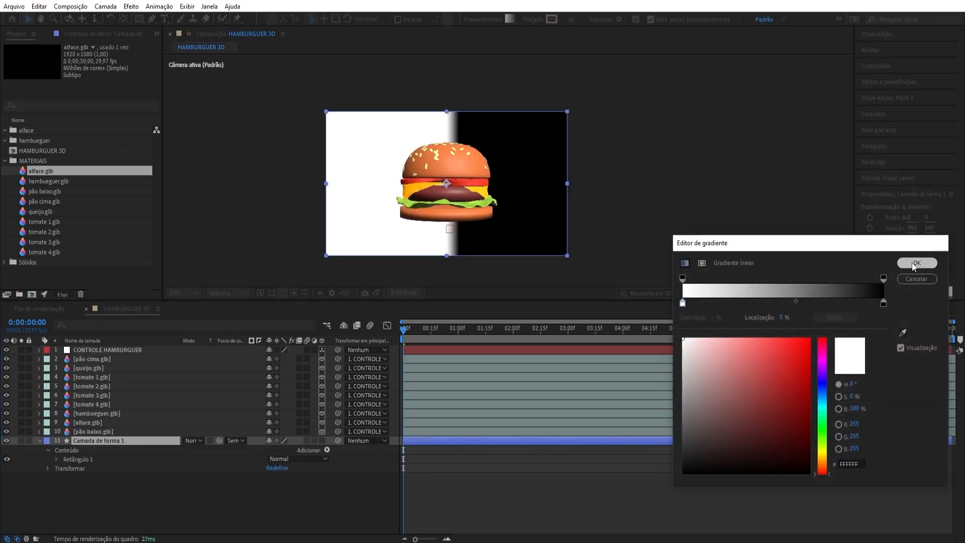
left_click(912, 262)
- Make the rectangle's fill a radial gradient running from the frame's centre to its right edge
left_click(482, 20)
left_click(478, 242)
left_click(470, 303)
left_click_drag(446, 184, 558, 185)
left_click_drag(395, 185, 444, 184)
- Set the gradient's outer colour stop to orange FF640F
left_click(512, 19)
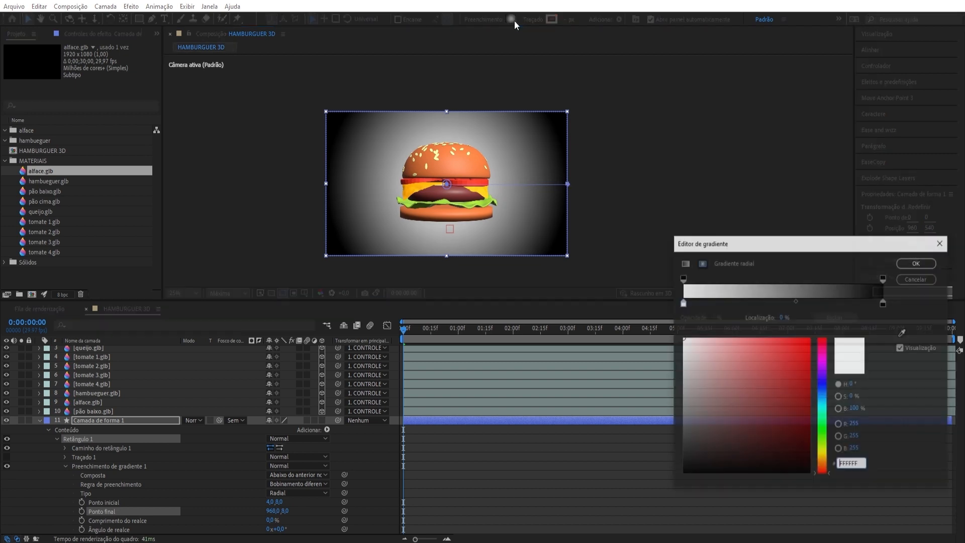
left_click(822, 463)
left_click_drag(800, 371, 793, 342)
left_click(822, 466)
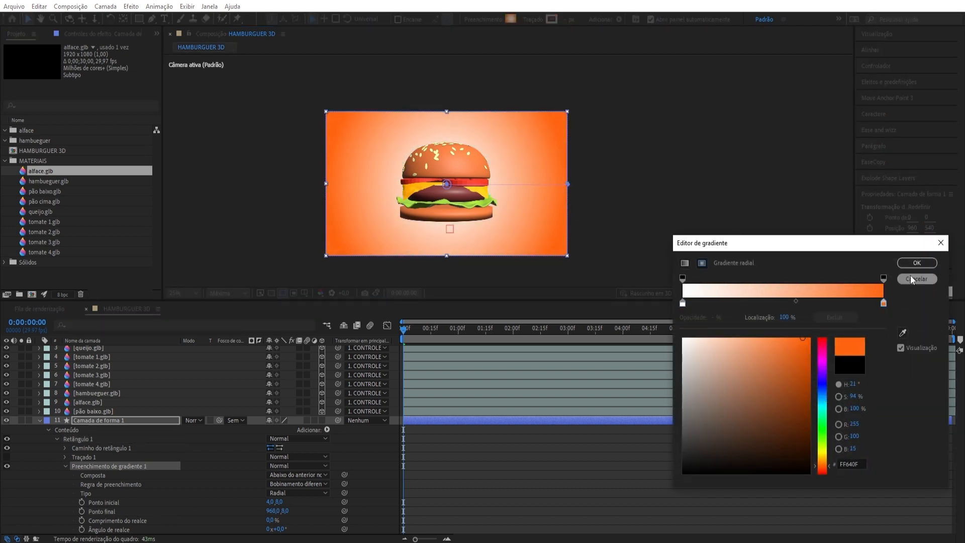
- Copy FF640F to the gradient's inner colour stop and lighten it to a pale orange
key("ctrl+c")
key("ctrl+c")
left_click_drag(860, 464, 833, 468)
left_click(683, 303)
key("ctrl+v")
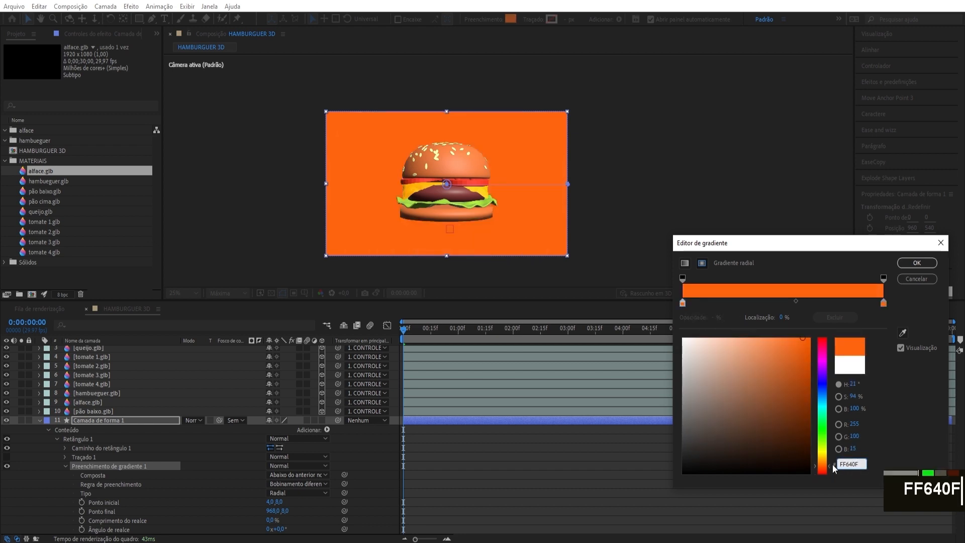
left_click_drag(801, 341, 742, 334)
left_click(917, 263)
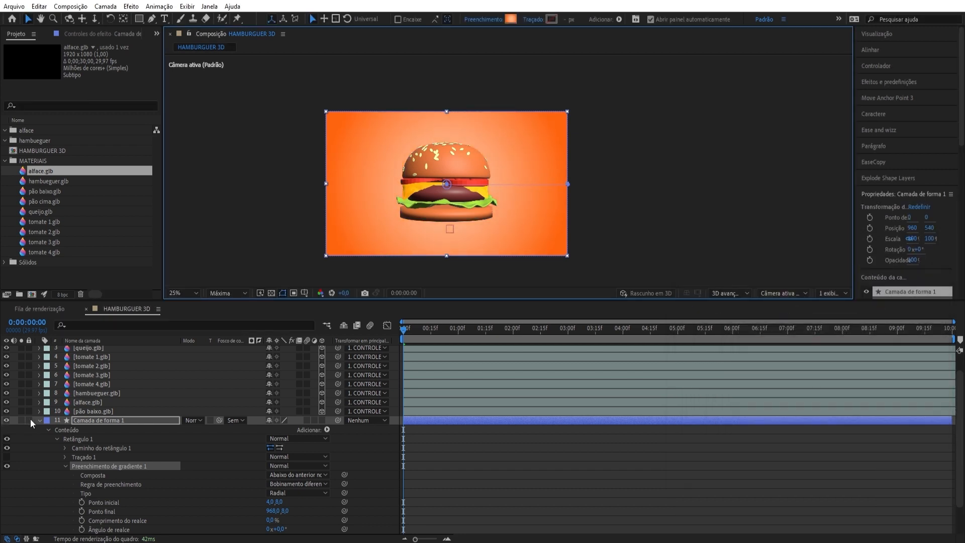
- Rename the gradient shape layer as BG and lock it
left_click(40, 420)
left_click(113, 441)
key("Return")
left_click(29, 440)
- Add an ambient light layer to the composition
right_click(65, 471)
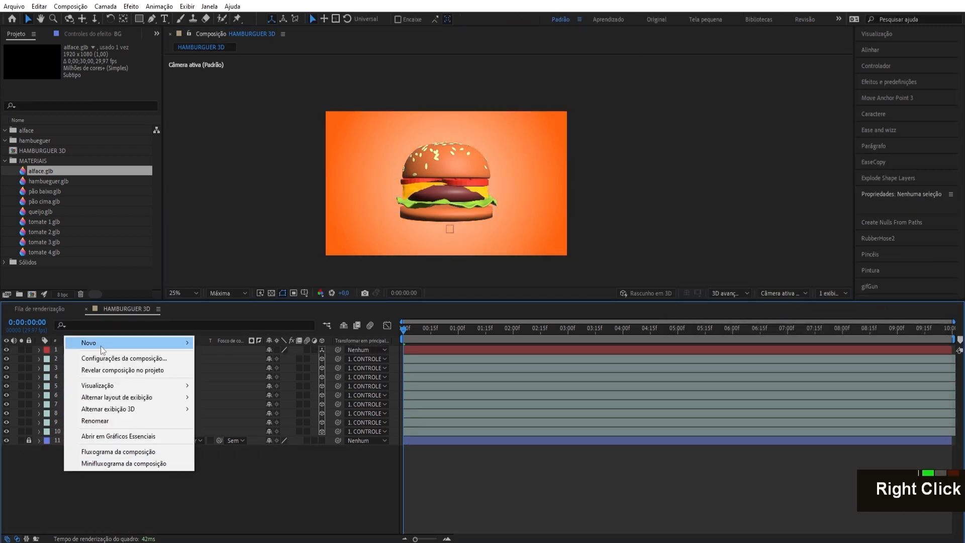
left_click(216, 382)
left_click(483, 397)
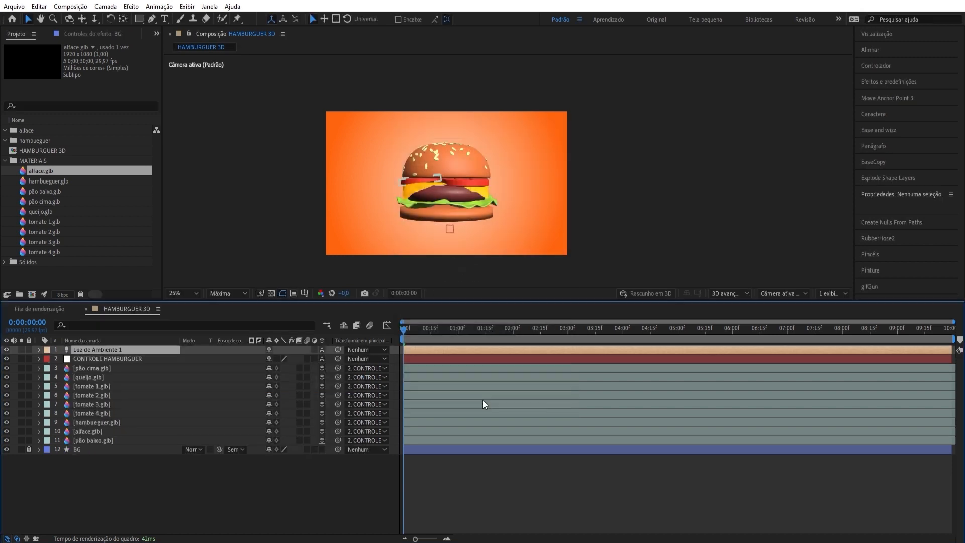
- Try rotating the burger through the orientation of the CONTROLE HAMBURGUER null
left_click(114, 359)
key("r")
mouse_move(277, 377)
left_mouse_down()
mouse_move(331, 373)
mouse_move(275, 374)
left_mouse_up()
key("ctrl+z")
- Change the light's type to Environment, set its intensity to 121%, enable cast shadows and adjust the shadow darkness
left_click(101, 351)
left_click(38, 349)
left_click(287, 368)
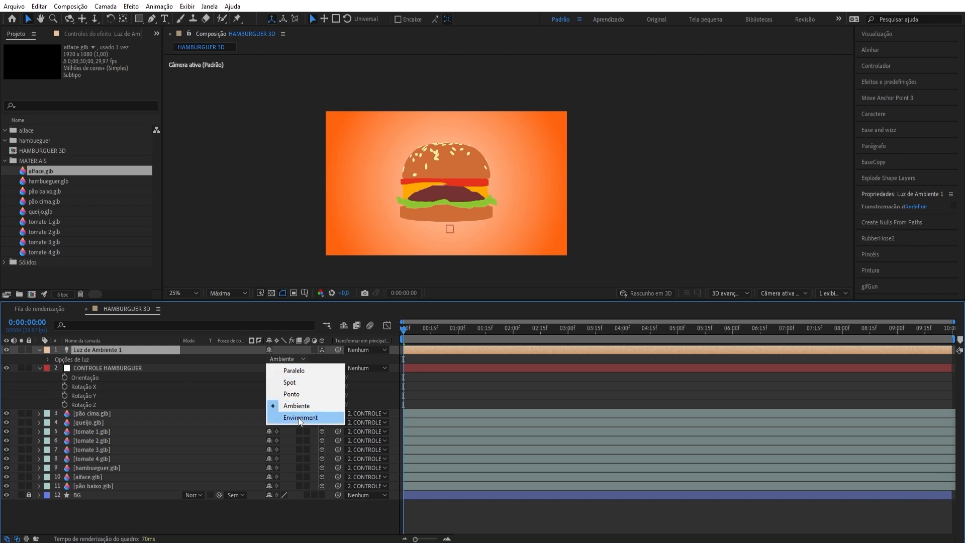
left_click(299, 413)
mouse_move(272, 386)
left_mouse_down()
mouse_move(290, 385)
mouse_move(277, 385)
left_mouse_up()
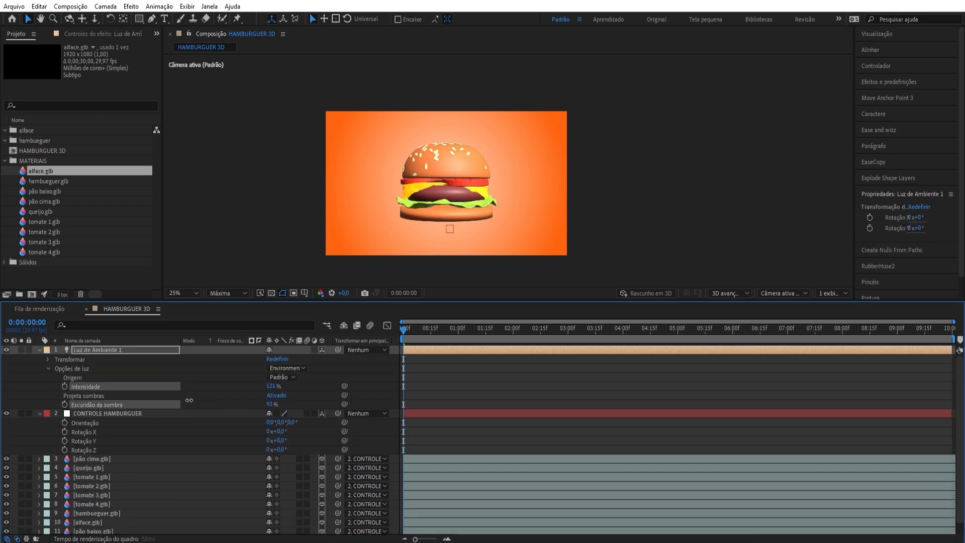
left_click(41, 349)
- Remove the parent from all nine burger model layers
left_click(109, 358)
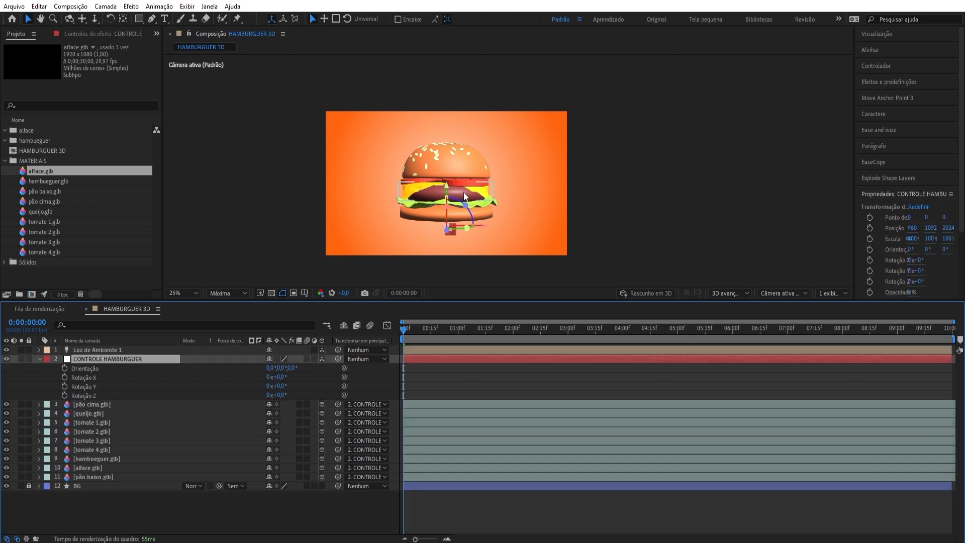
left_click(114, 402)
left_click(134, 474, "shift")
left_click(367, 476)
left_click(380, 303)
left_click(185, 499)
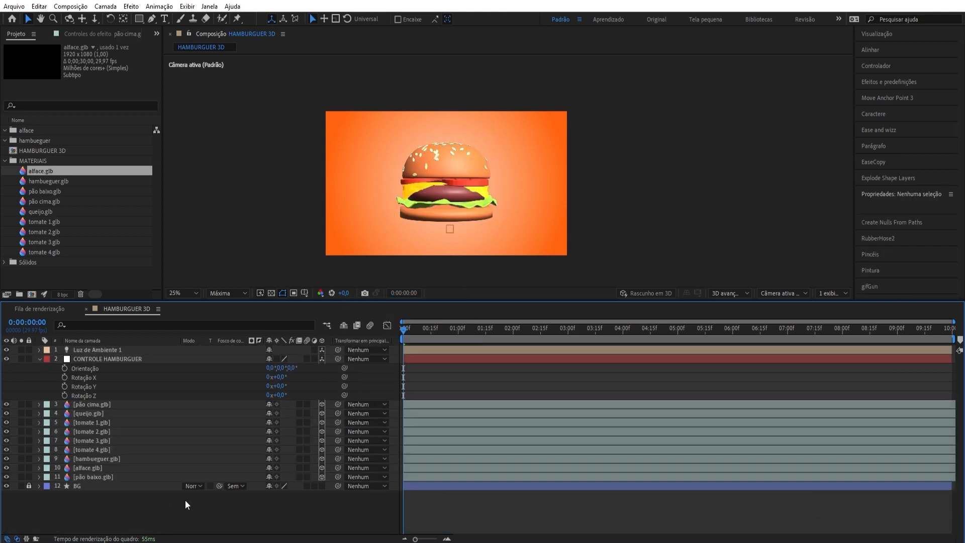
- Move the control null to the burger's middle, at about X 938.9 and Y 585.4, checking its placement in the Superior view
left_click_drag(451, 228, 448, 154)
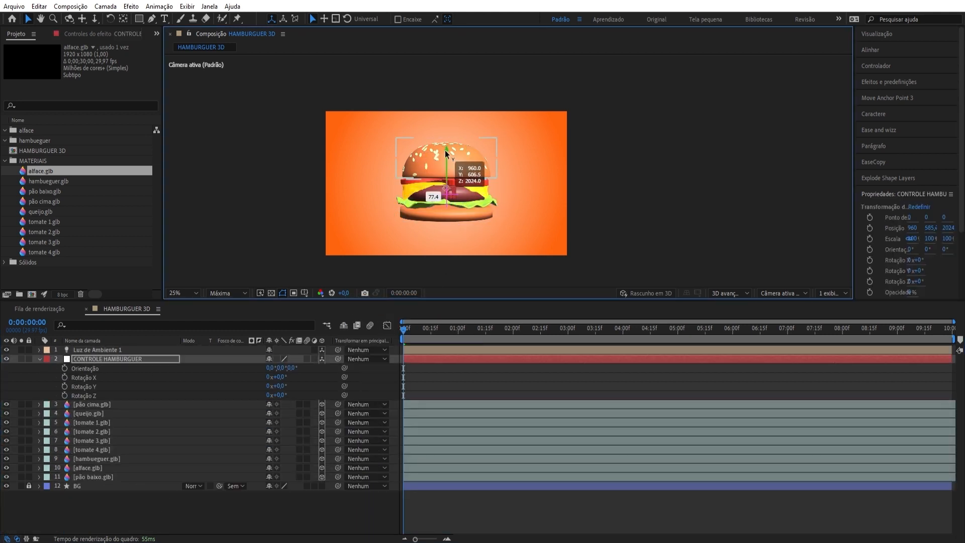
left_click_drag(442, 144, 486, 188)
left_click(784, 293)
left_click(780, 357)
scroll(481, 173, "down", 1)
scroll(544, 116, "down", 3)
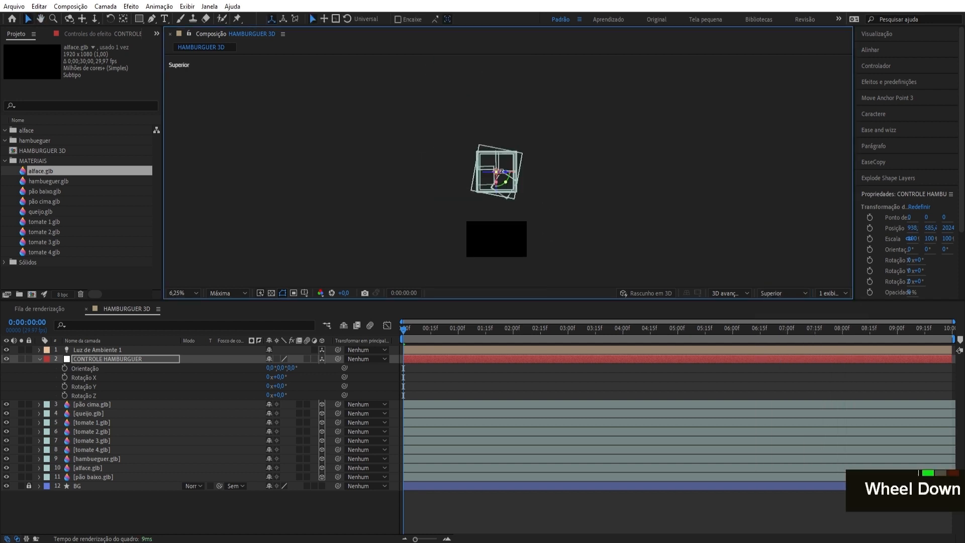
left_click(783, 293)
left_click(779, 322)
- Parent the nine burger model layers to the CONTROLE HAMBURGUER null again and fit the composition in the viewer
left_click(243, 405)
left_click(114, 474, "shift")
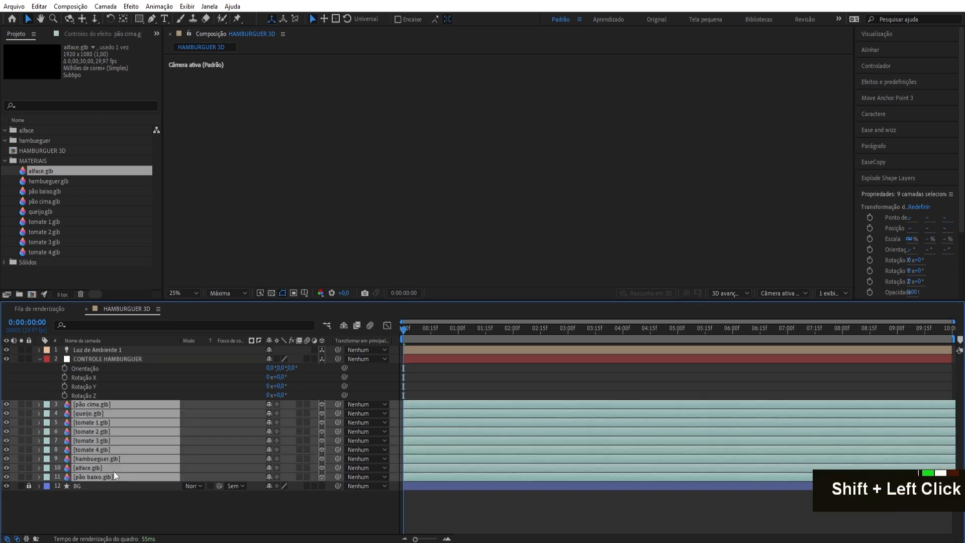
left_click_drag(105, 359, 106, 359)
left_click(191, 293)
left_click(191, 306)
left_click(181, 505)
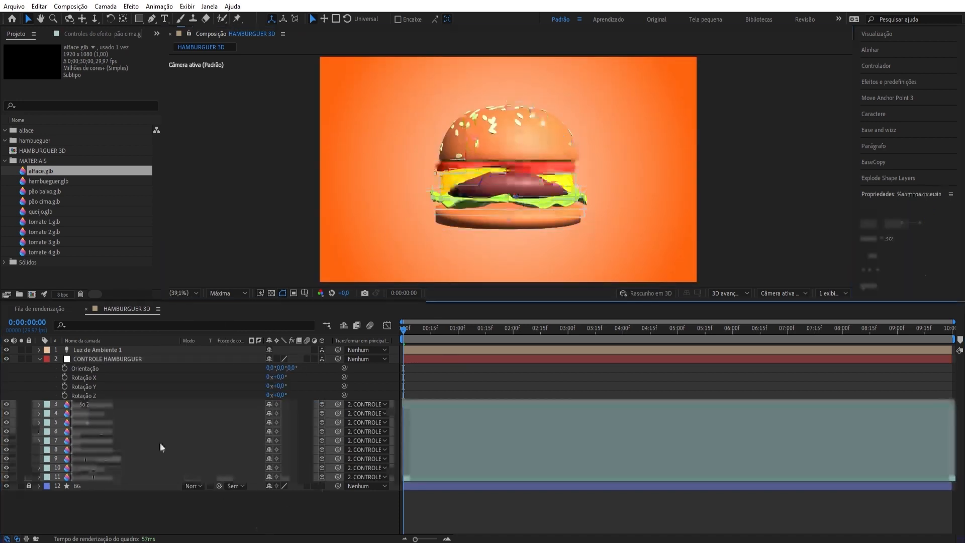
- Try rotating the control null around its Y and Z axes and undo the rotations
left_click(125, 359)
mouse_move(280, 386)
left_mouse_down()
mouse_move(467, 372)
mouse_move(275, 386)
left_mouse_up()
left_click_drag(280, 395, 451, 398)
key("ctrl+z")
key("ctrl+z")
- Push the control null back in depth to a Z position of 2583
scroll(432, 256, "down", 1)
left_click(172, 359)
key("p")
left_click_drag(303, 368, 550, 334)
left_click(413, 252)
- Reveal the Position property of all nine burger model layers, from pão cima.glb to pão baixo.glb
left_click(84, 379)
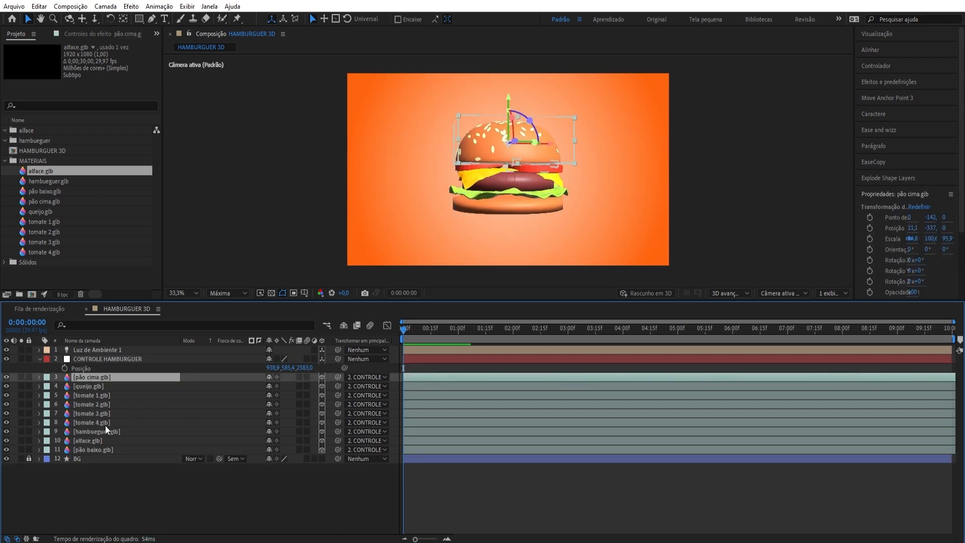
left_click(97, 448, "ctrl")
left_click(97, 440, "ctrl")
left_click(97, 431, "ctrl")
left_click(96, 423, "ctrl")
left_click(98, 413, "ctrl")
left_click(98, 404, "ctrl")
left_click(98, 395, "ctrl")
left_click(99, 386, "ctrl")
key("p")
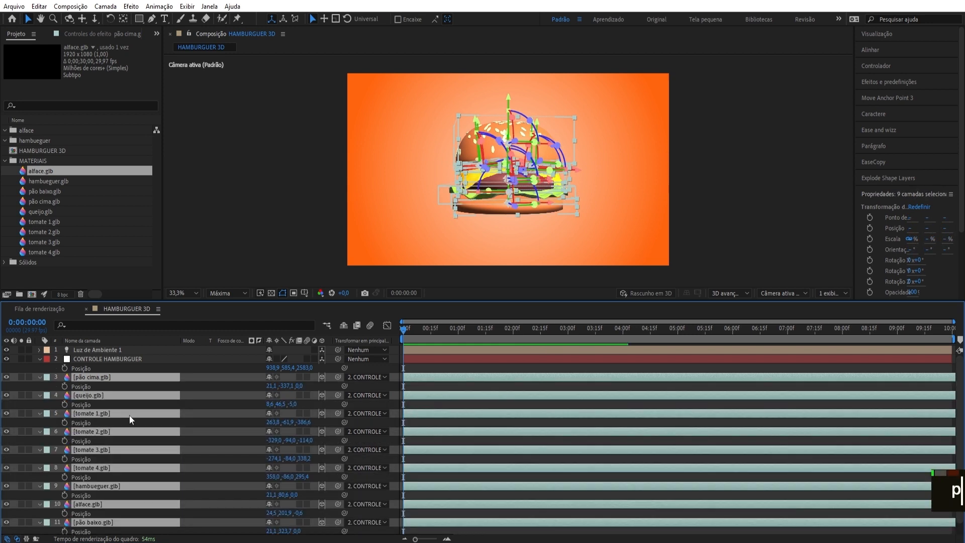
- Add Position keyframes to the nine selected burger layers at 0 seconds and at 1 second
key("shift+Page_Down")
key("shift+Page_Down")
key("shift+Page_Down")
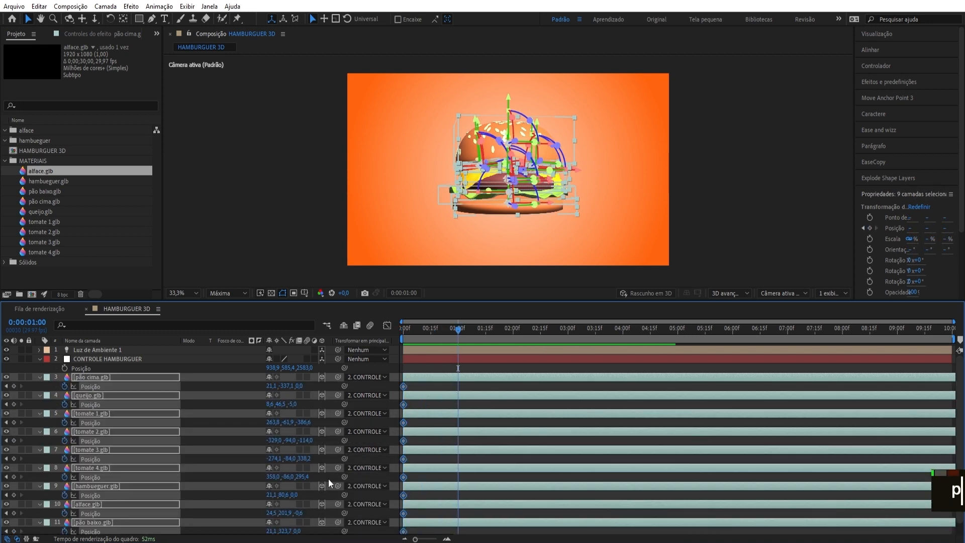
key("shift+Page_Up")
key("shift+Page_Up")
key("shift+Page_Up")
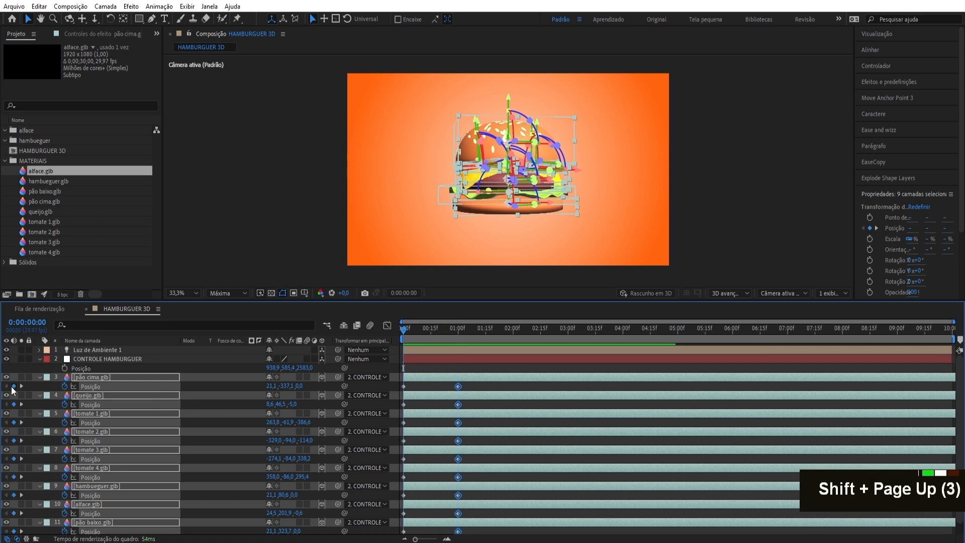
- At the 1-second mark, raise pão cima.glb to a Y position of -865.1
left_click(409, 332)
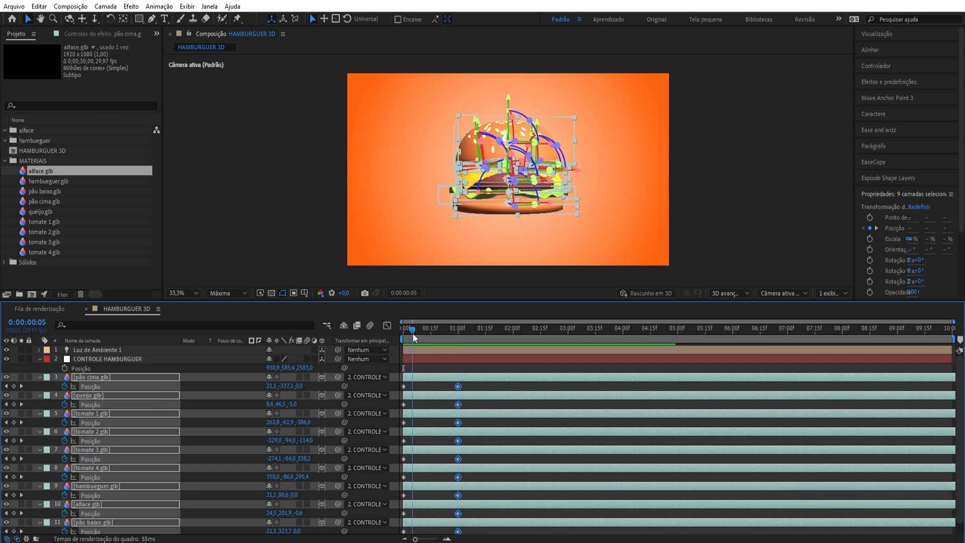
scroll(402, 339, "up", 2, "alt")
left_click_drag(400, 345, 517, 338)
left_click(495, 388)
left_click_drag(286, 386, 40, 374)
scroll(185, 447, "down", 3)
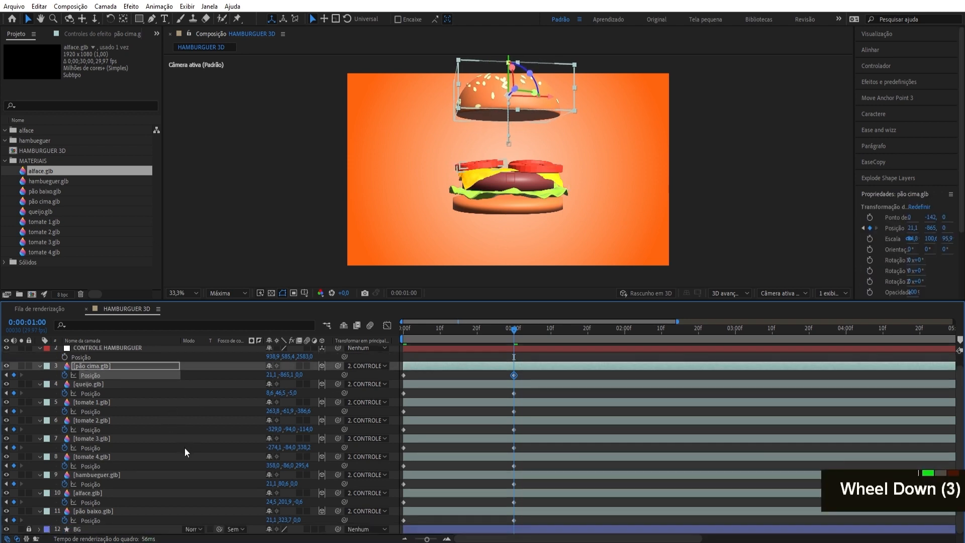
- At 1 second, lower pão baixo.glb to a Y position of 879.7 and alface.glb to 522.9
left_click(243, 508)
left_click_drag(284, 520, 562, 519)
left_click_drag(285, 501, 445, 501)
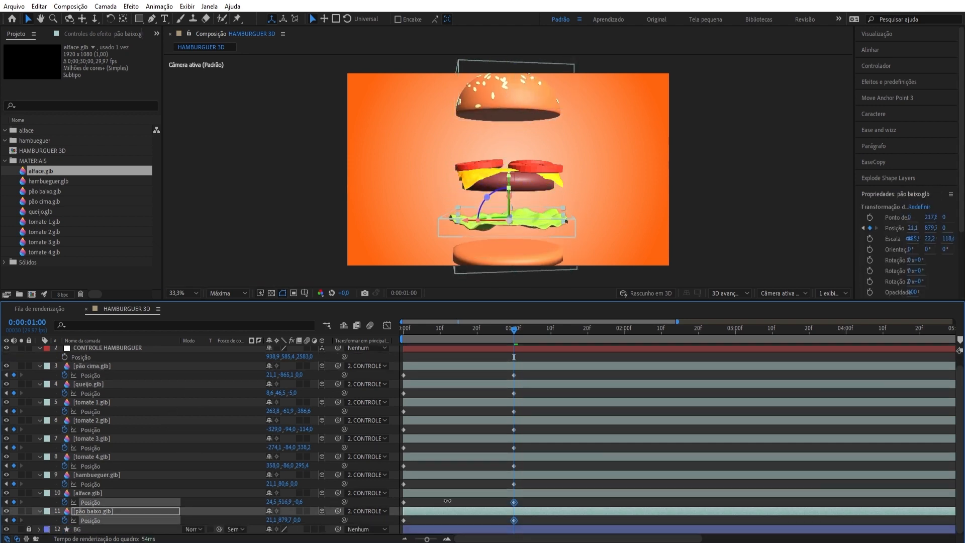
- Move the queijo.glb layer below tomate 4.glb in the layer stack
left_click(99, 402)
left_click(107, 393)
left_click_drag(107, 392, 104, 468)
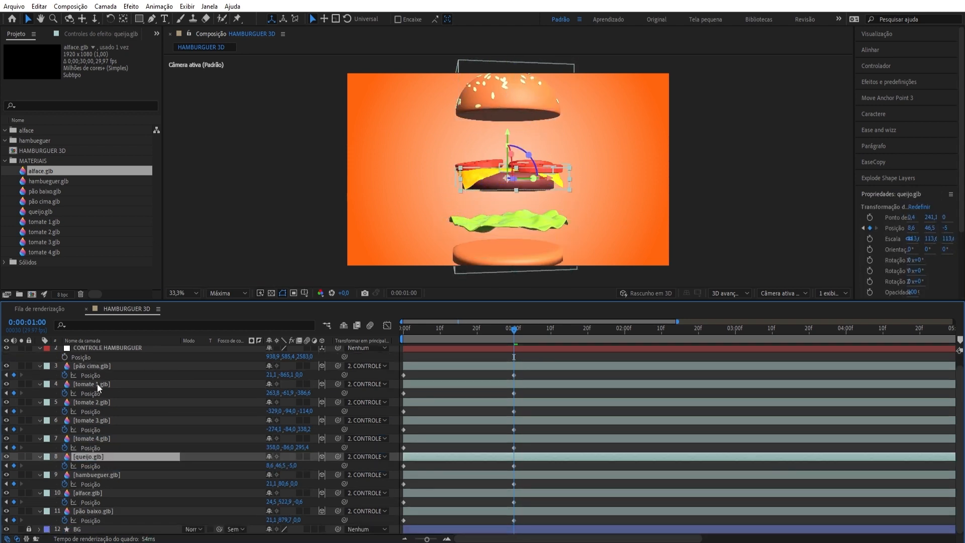
- At 1 second, lift tomate 1 to 4 to Y positions of -446.9, -351, -217 and -197 respectively
left_click(96, 386)
left_click_drag(285, 393, 232, 397)
left_click_drag(289, 411, 292, 430)
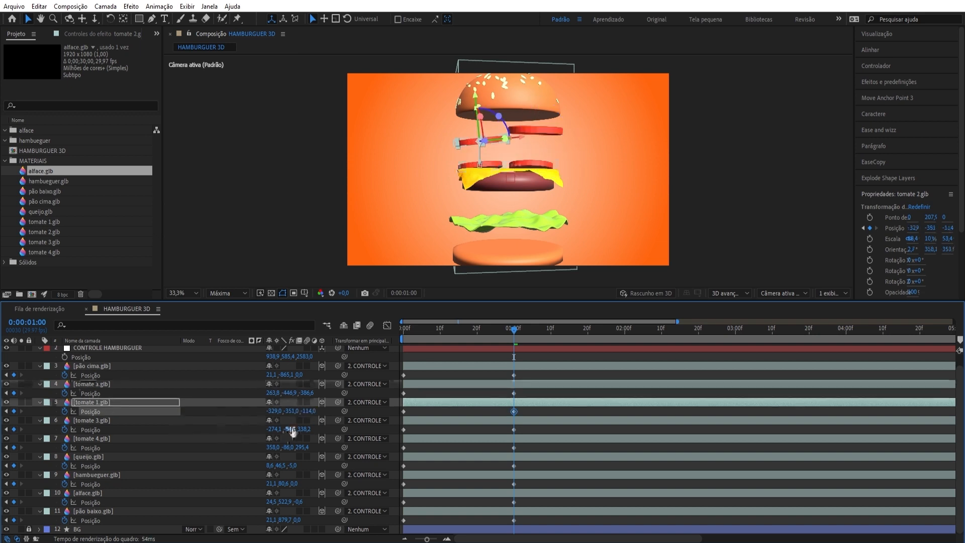
left_click_drag(230, 427, 294, 457)
left_click(238, 451)
- Lower hambueguer.glb to a Y position of 333.6 and alface.glb to 584.9 at 1 second
left_click(293, 483, "shift")
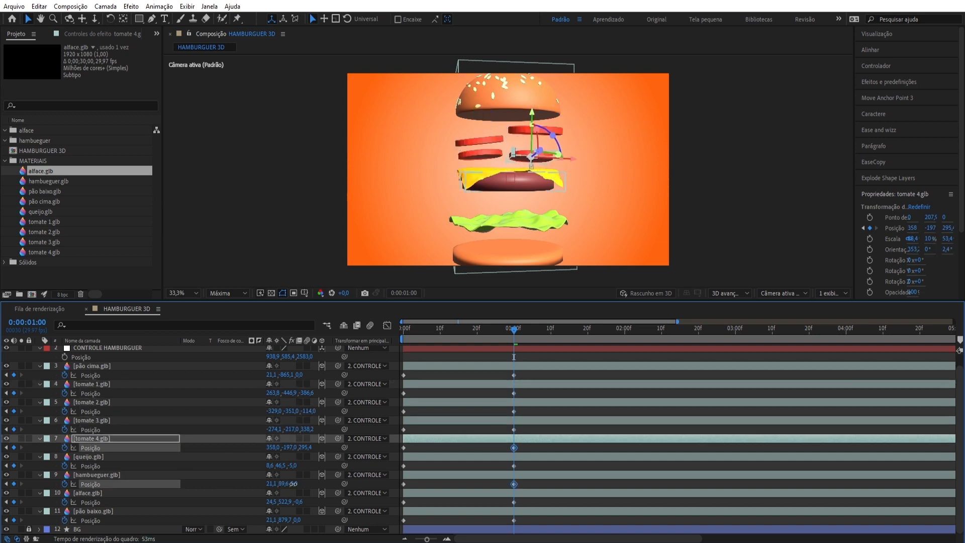
left_click_drag(388, 475, 395, 475)
left_click_drag(284, 502, 316, 494)
left_click_drag(284, 483, 297, 482)
- Respace the 1-second Y positions: tomate 4 at -310, tomate 2 at -469, tomate 3 at -293 and queijo at 30.5
mouse_move(290, 447)
left_mouse_down()
mouse_move(306, 449)
mouse_move(280, 446)
left_mouse_up()
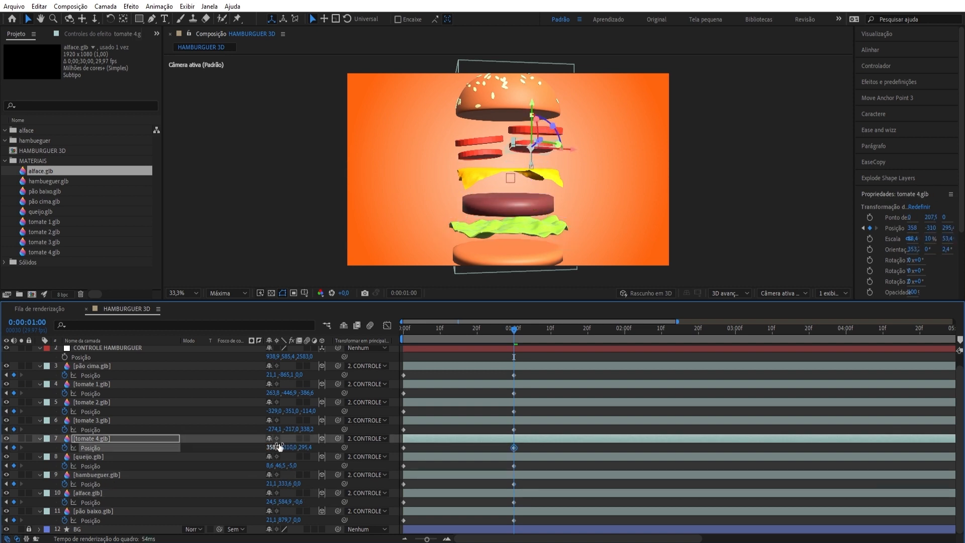
left_click_drag(246, 411, 237, 411)
left_click_drag(293, 429, 232, 456)
left_click_drag(331, 445, 284, 448)
left_click_drag(514, 330, 399, 344)
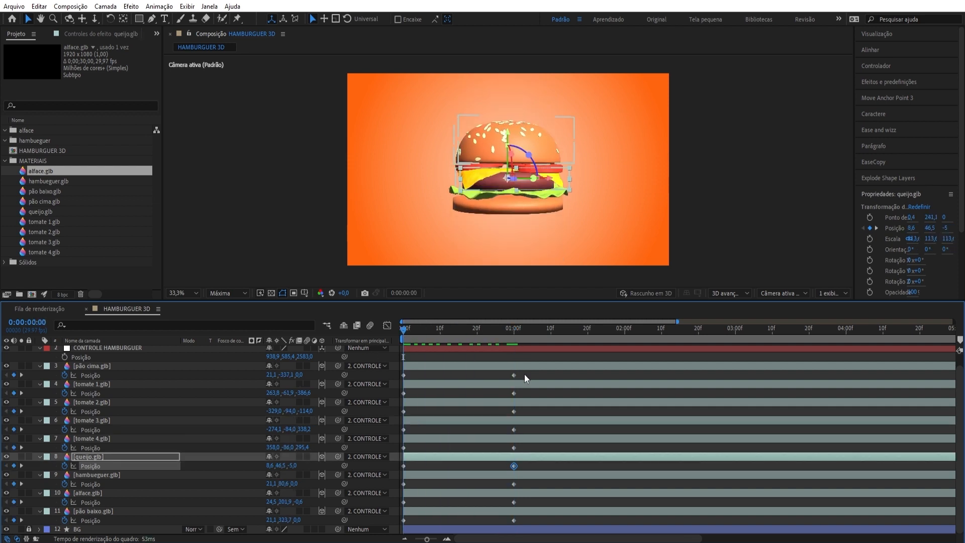
- Copy the starting Position keyframes of pão cima, the four tomatoes and queijo to the 2-second mark
left_click(514, 333)
left_click(528, 368)
key("shift+Page_Down")
key("shift+Page_Down")
key("shift+Page_Down")
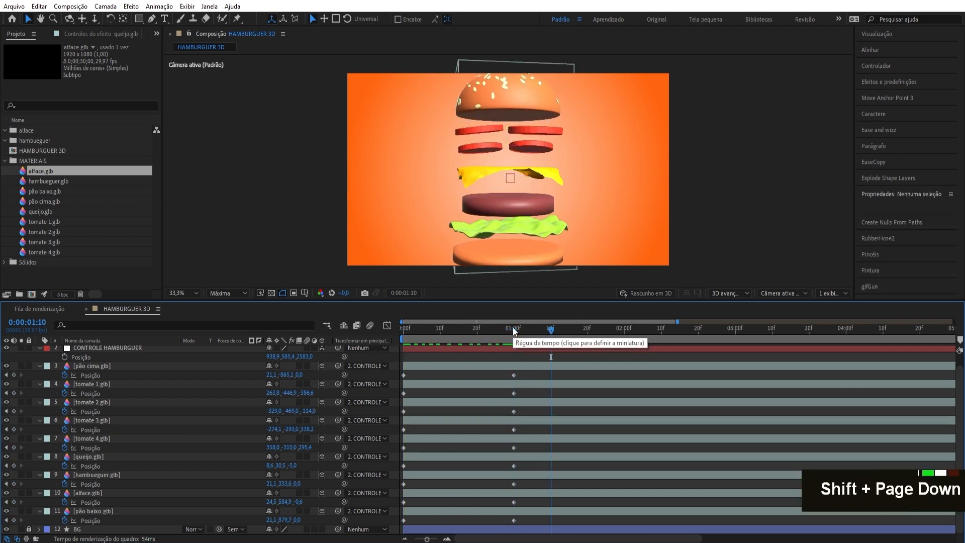
left_click_drag(402, 375, 399, 380)
key("ctrl+c")
key("ctrl+v")
key("ctrl+c")
key("ctrl+v")
left_click_drag(416, 390, 399, 435)
key("ctrl+c")
key("ctrl+v")
key("ctrl+c")
key("ctrl+v")
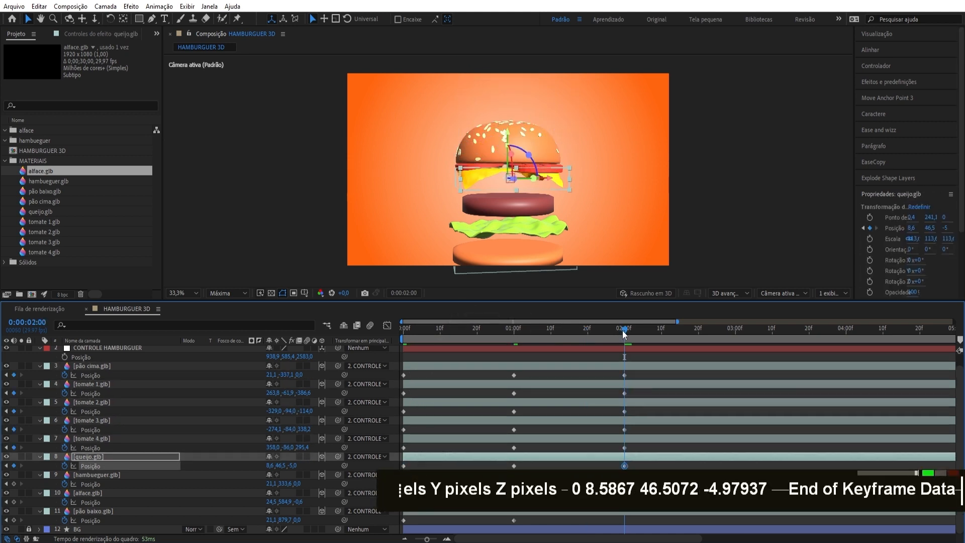
key("Return")
- Copy the starting Position keyframes of hambueguer, alface and pão baixo to 2 seconds and scrub through the animation
left_click_drag(424, 488, 400, 523)
key("ctrl+c")
key("ctrl+v")
key("ctrl+c")
key("ctrl+v")
key("ctrl+c")
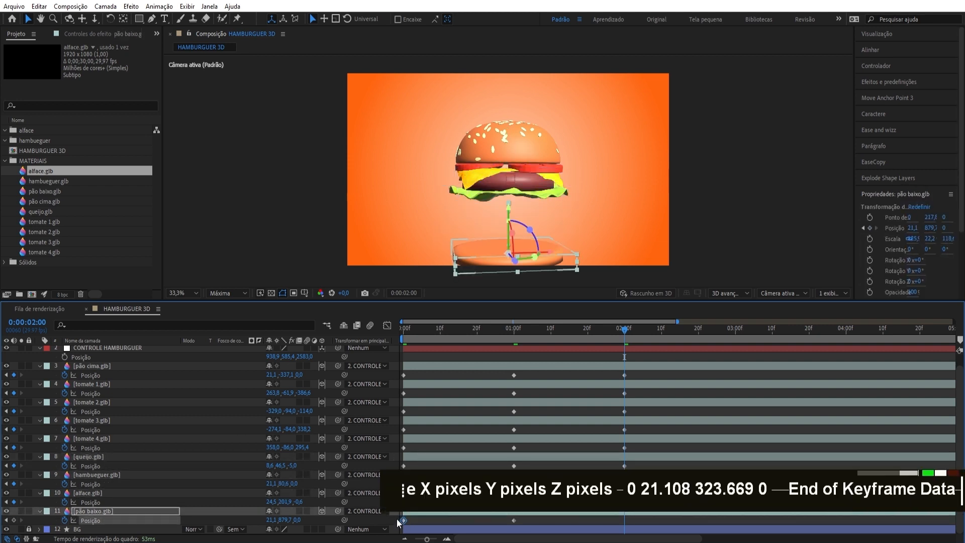
key("ctrl+v")
key("Return")
left_click_drag(613, 331, 384, 351)
- Add Rotation Y keyframes to all nine burger layers at 0 seconds and at 1 second
left_click(425, 367)
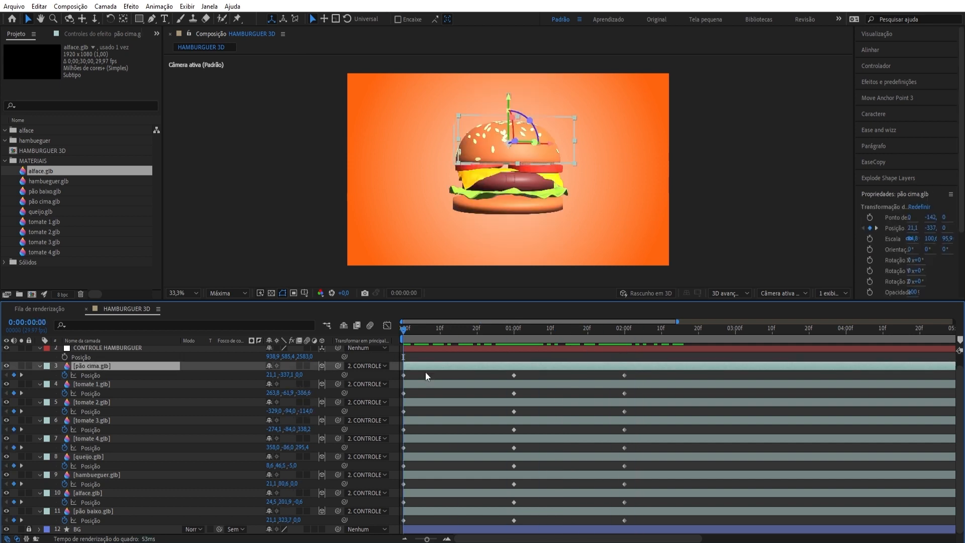
left_click(500, 510, "shift")
key("r")
left_click_drag(285, 393, 312, 392)
key("ctrl+z")
key("u")
left_click(512, 332)
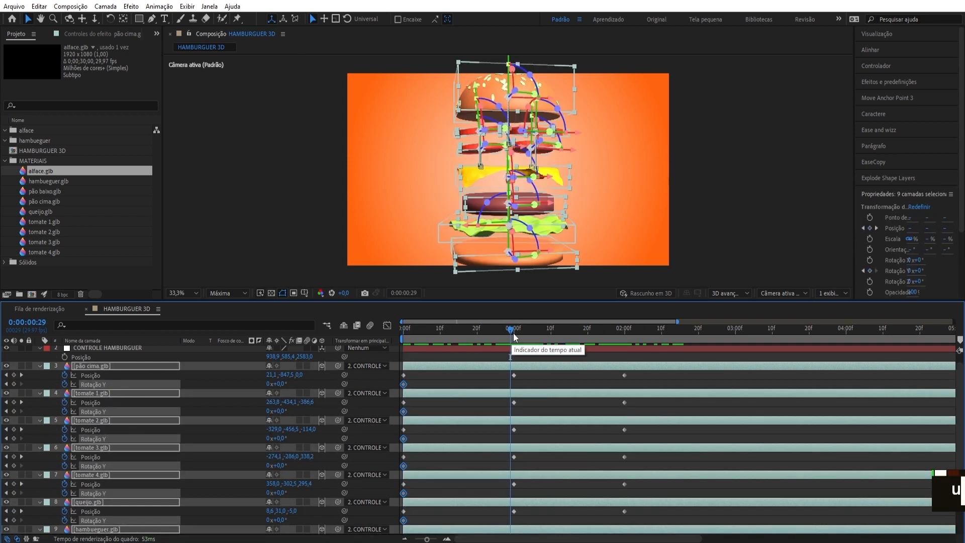
left_click(14, 383)
- Set the nine layers' Rotation Y to -167° at the start and 130° at 2 seconds
left_click(7, 384)
left_click_drag(283, 384, 199, 388)
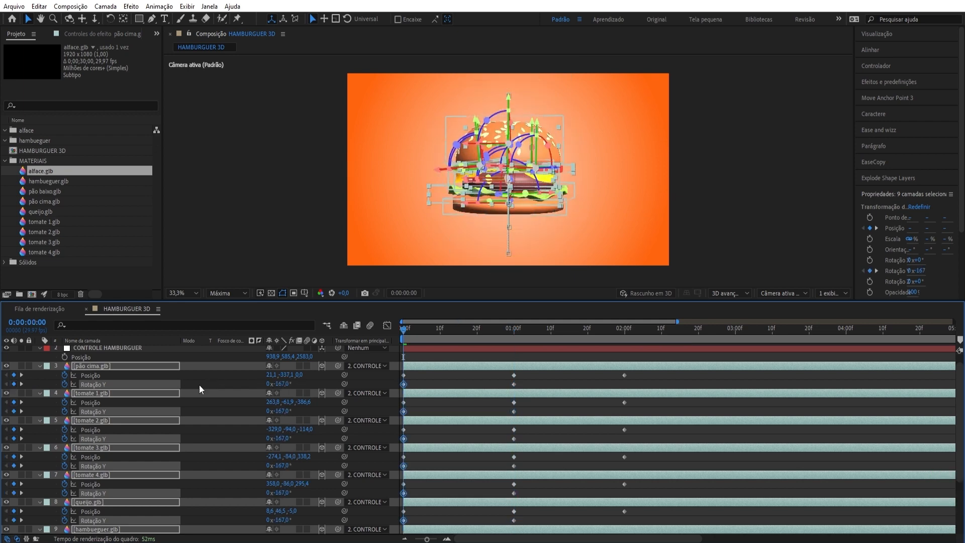
left_click(624, 331)
left_click_drag(276, 385, 345, 386)
- Apply Easy Ease to the burger layers' 1-second keyframes and lengthen their incoming influence in the speed graph
left_click_drag(507, 374, 528, 533)
scroll(534, 496, "up", 5)
scroll(543, 457, "down", 2)
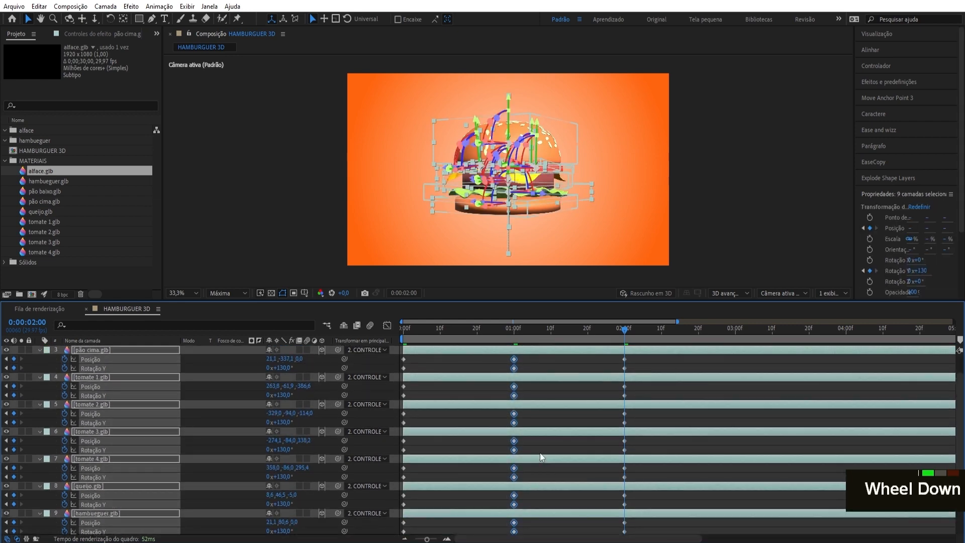
key("F9")
key("shift+F3")
left_click(576, 528)
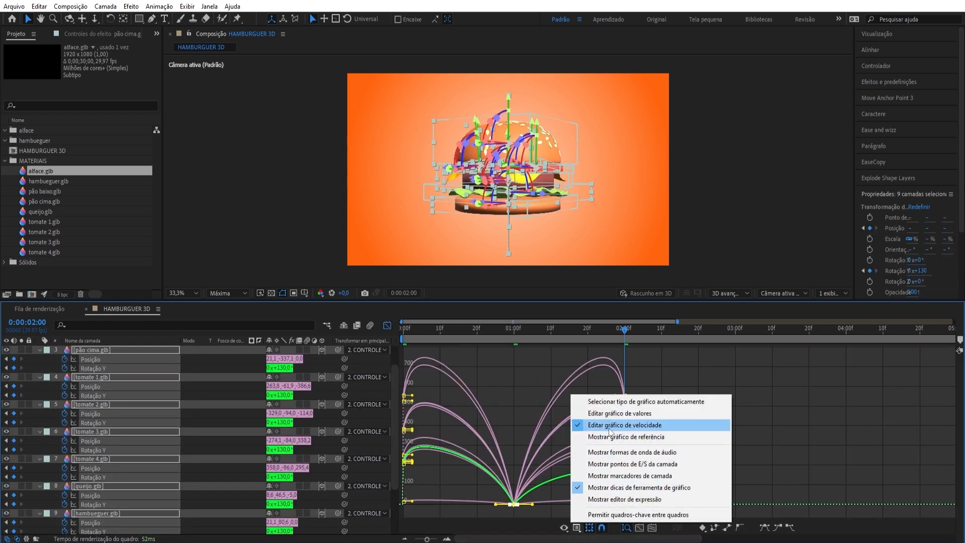
left_click(530, 526)
left_click_drag(494, 504, 417, 501)
left_click(509, 450)
left_click(387, 325)
- Apply Easy Ease to the burger layers' 2-second keyframes and set their incoming influence to about 70% in the speed graph
scroll(564, 446, "down", 4)
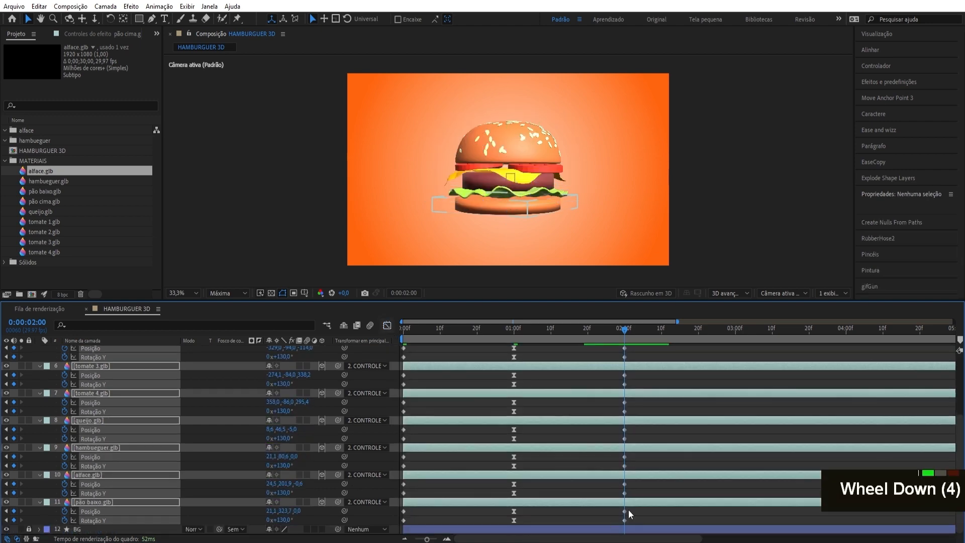
left_click_drag(611, 522, 637, 353)
key("F9")
left_click(387, 325)
left_click_drag(671, 474, 586, 505)
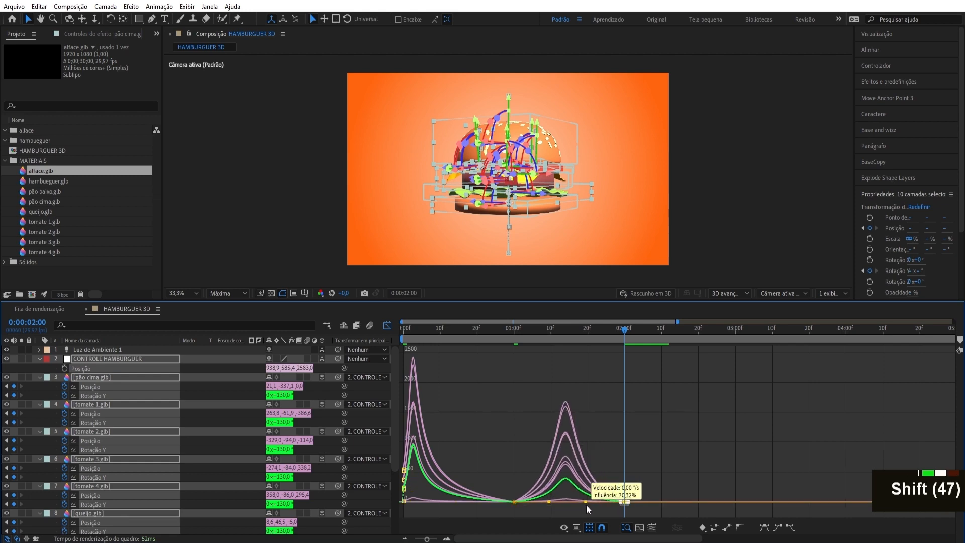
- Leave the speed graph and play back the burger animation from the start to check its motion
key("space")
key("space")
key("space")
key("space")
key("shift+F3")
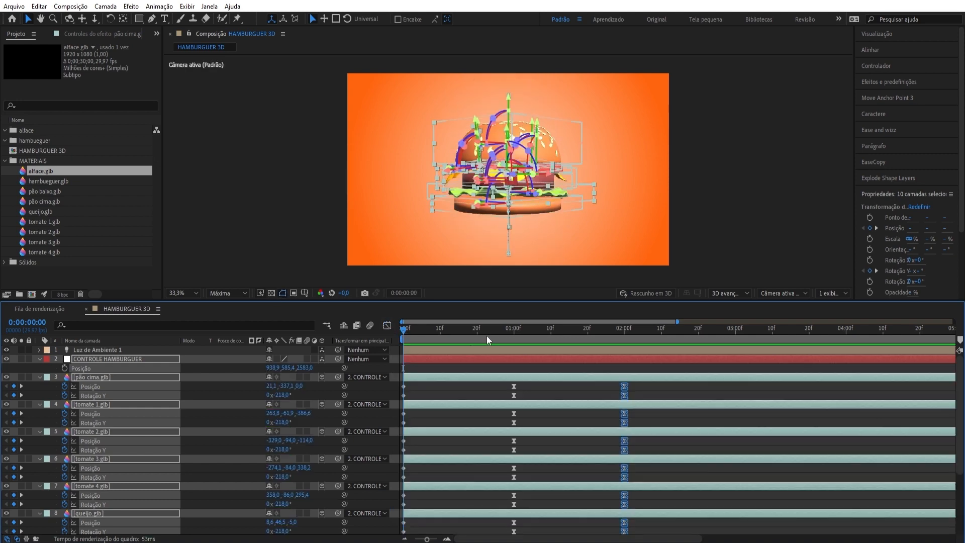
left_click_drag(480, 341, 509, 337)
left_click(425, 396)
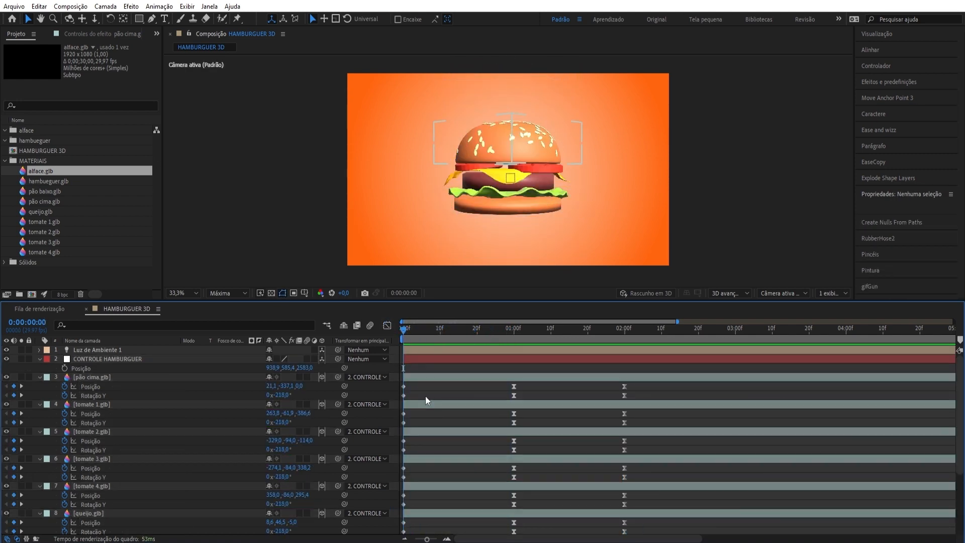
key("space")
key("space")
scroll(434, 410, "down", 2)
scroll(418, 372, "up", 4)
key("space")
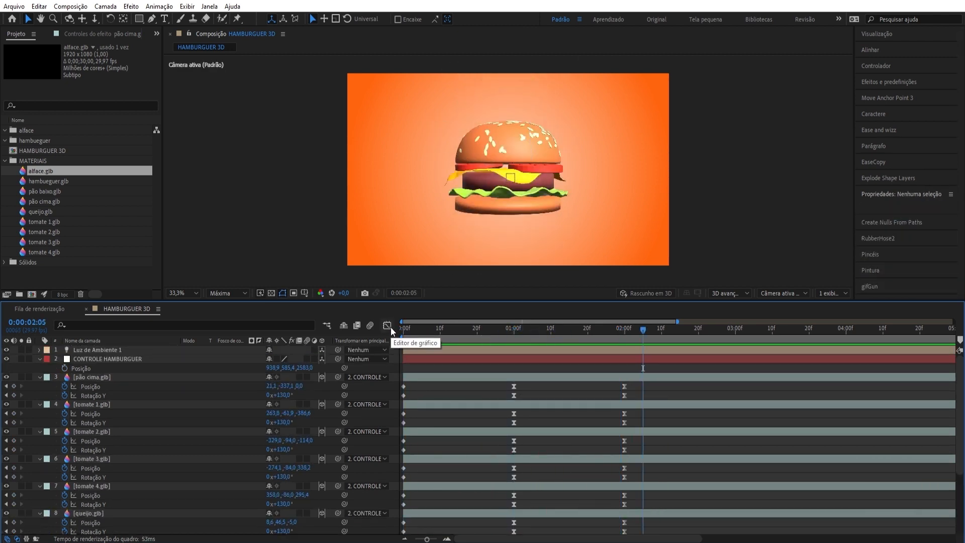
key("space")
- Set the CONTROLE HAMBURGUER null's Rotation Y to 0°
left_click(415, 359)
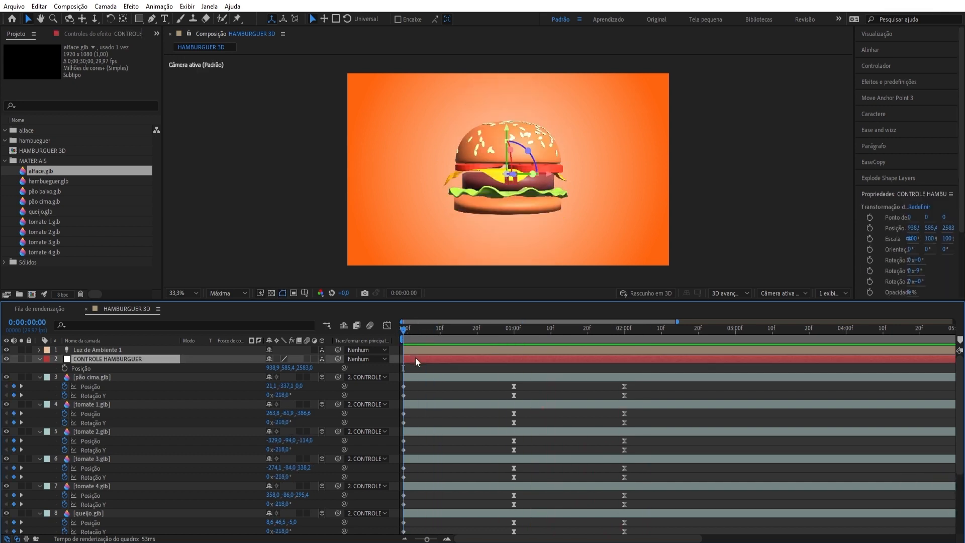
key("r")
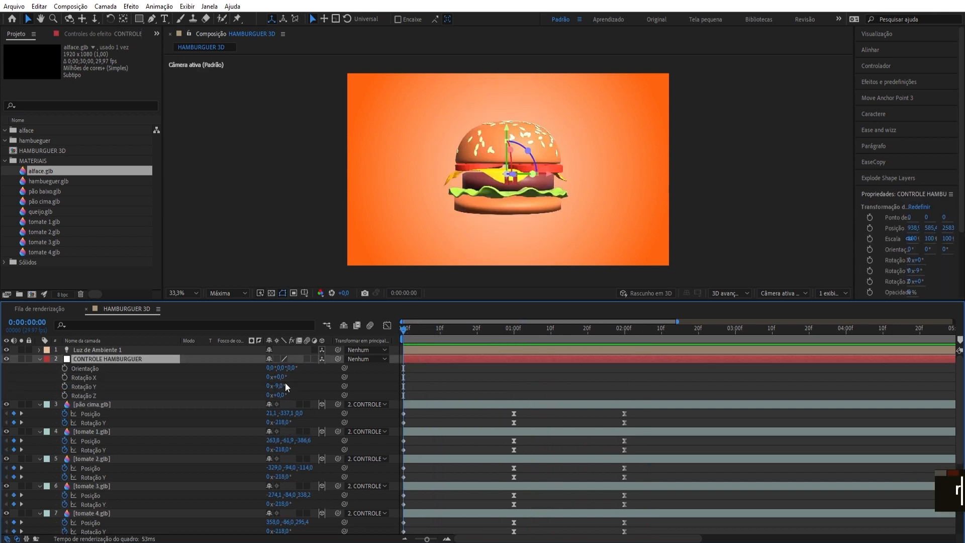
left_click(279, 385)
type("0")
key("Return")
- Tilt the control null at 1 second to rotations of X 12°, Y 7° and Z -38°
left_click_drag(280, 377, 284, 378)
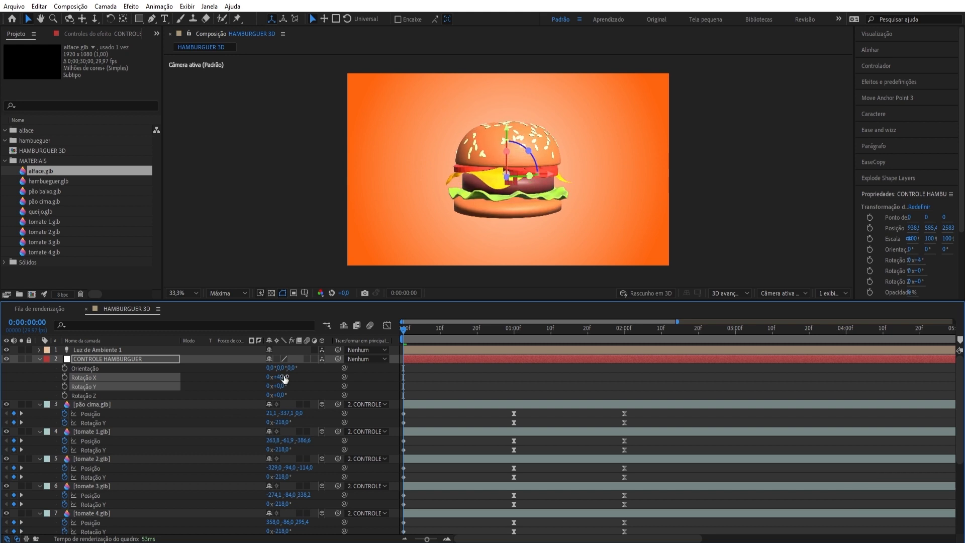
left_click_drag(274, 394, 261, 393)
left_click_drag(403, 330, 518, 338)
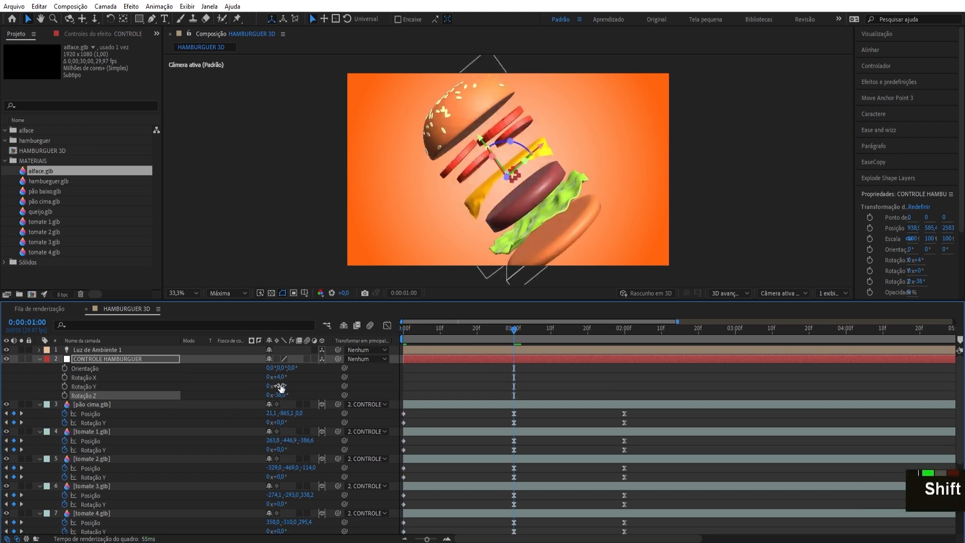
left_click_drag(281, 386, 289, 376)
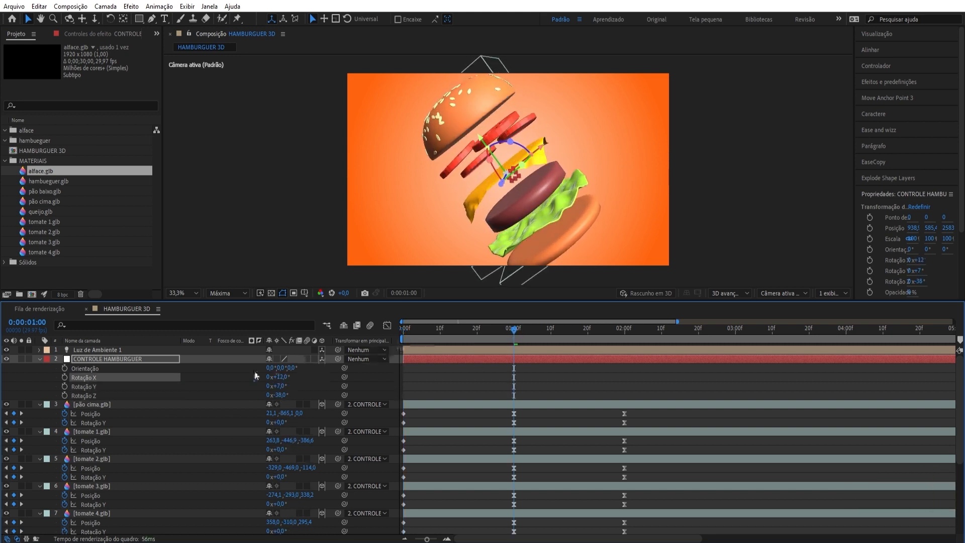
- Keyframe the control null's Position and its X, Y and Z rotations at 1 second, showing its keyframed properties
left_click(64, 395)
key("alt+shift+p")
key("u")
key("u")
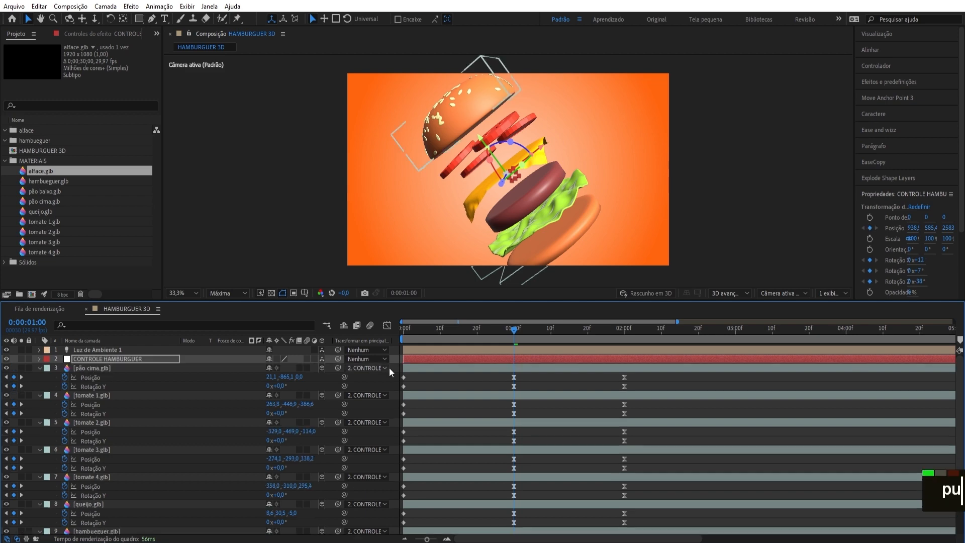
- At time 0, move the control null out past the frame's lower-right corner and adjust its rotation
key("Home")
left_click_drag(607, 253, 649, 312)
left_click_drag(280, 387, 297, 374)
middle_click(606, 207)
- Set the control null's X, Y and Z rotations to 0° at 2 seconds
left_click_drag(425, 330, 631, 370)
middle_click(438, 178)
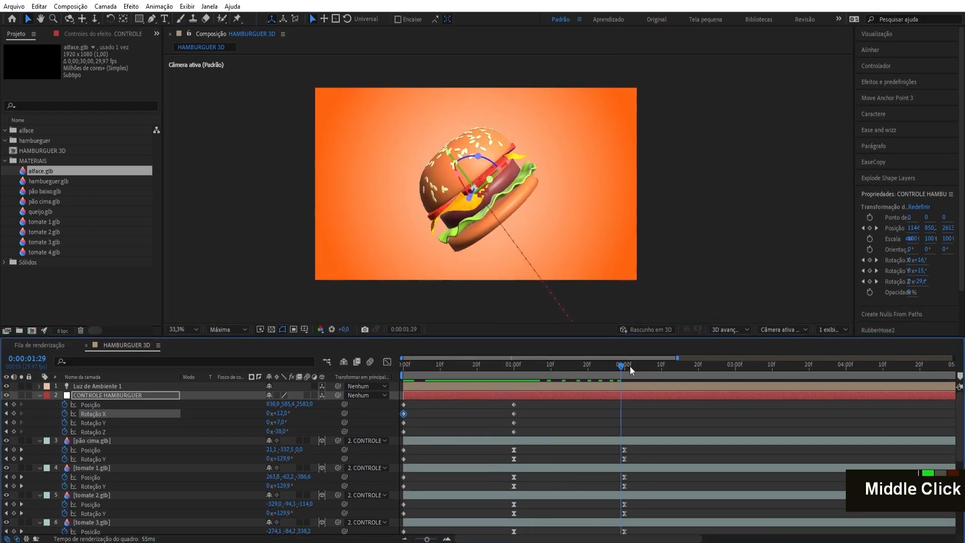
type("0")
key("Return")
left_click(279, 422)
type("0")
key("Return")
left_click(281, 413)
type("0")
key("Return")
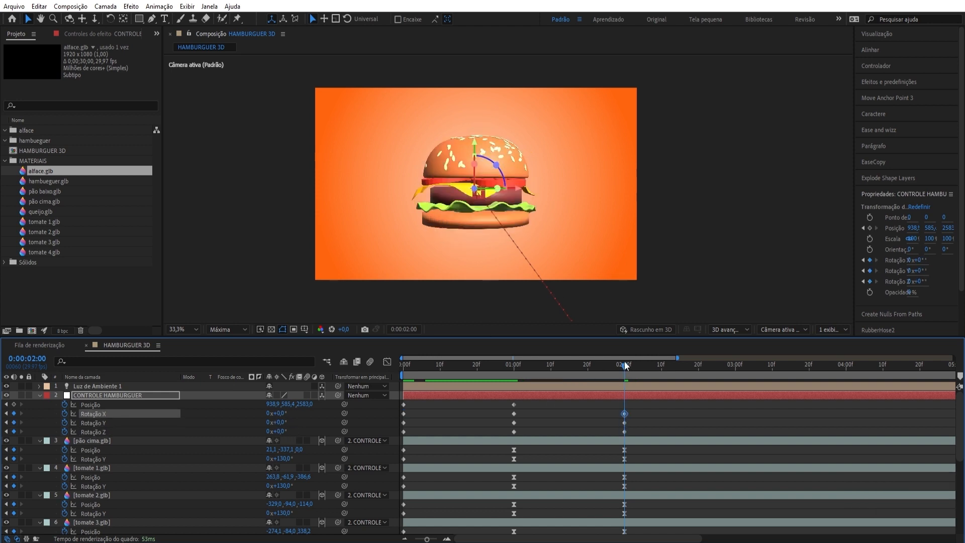
- Apply Easy Ease to the control null's Position and rotation keyframes at 1 and 2 seconds, extending the 1-second influence to 100%
left_click_drag(528, 401, 499, 437)
left_click_drag(645, 408, 607, 433)
key("F9")
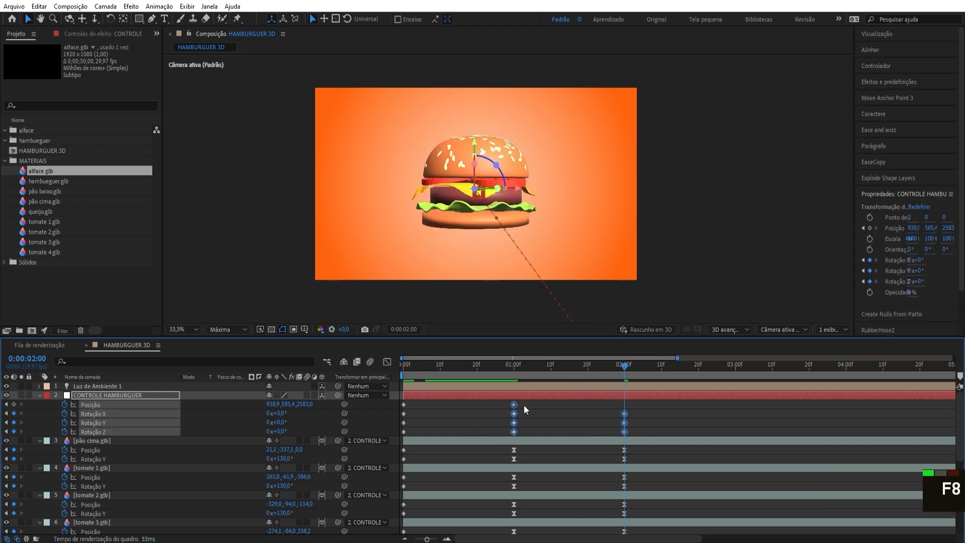
key("shift+F3")
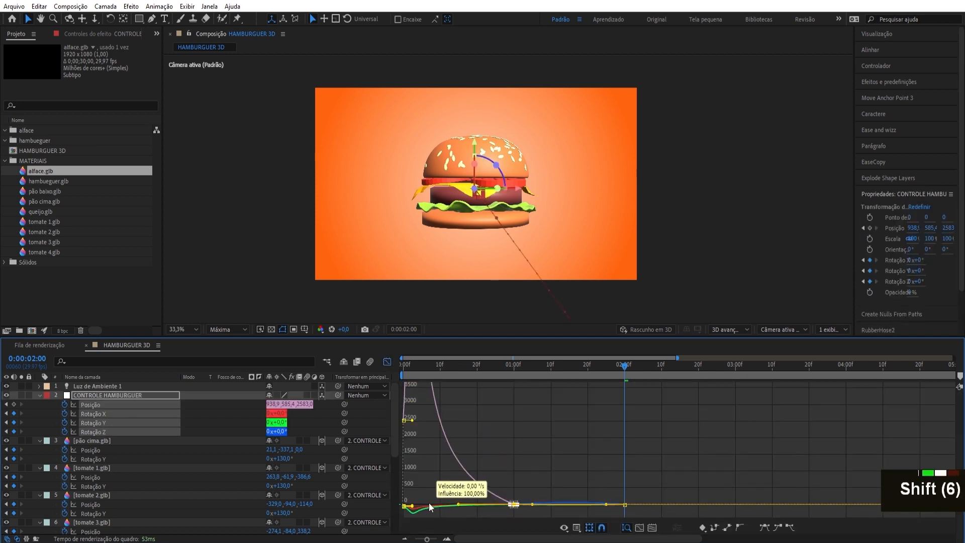
key("shift+F3")
- Lengthen the incoming ease of the control null's rotation keyframes at 2 seconds in the speed graph, and play back from the start
left_click_drag(640, 408, 602, 451)
key("shift+F3")
scroll(543, 449, "up", 2)
scroll(830, 416, "down", 1)
left_click_drag(762, 442, 729, 442)
mouse_move(669, 442)
left_mouse_down()
mouse_move(650, 443)
mouse_move(660, 443)
left_mouse_up()
left_click_drag(842, 413, 729, 448)
left_click(387, 362)
scroll(452, 381, "down", 3)
left_click_drag(450, 367, 357, 369)
key("space")
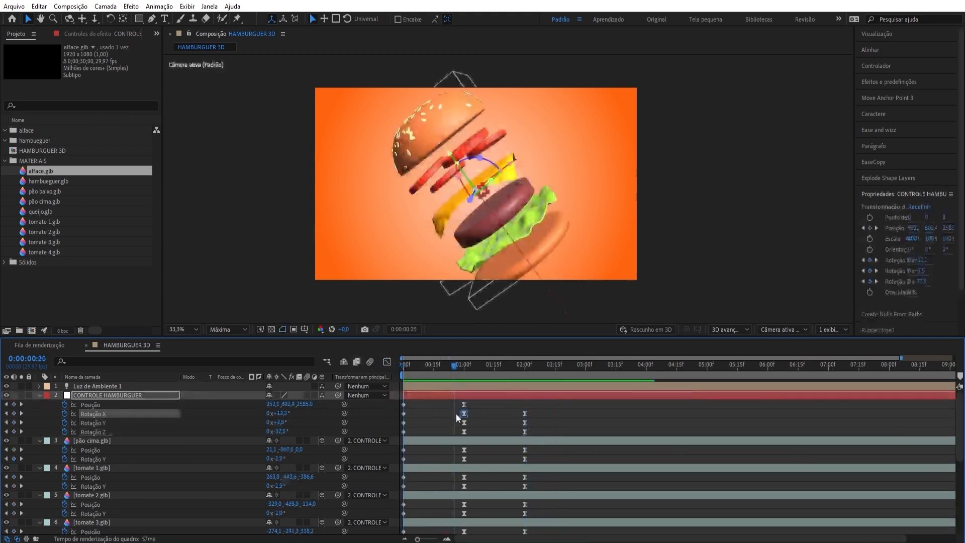
- Adjust the velocity of the control null's X rotation keyframe at 1 second in the speed graph
left_click(387, 361)
scroll(465, 392, "up", 2)
double_click(463, 391)
left_click(571, 320)
left_click_drag(463, 391, 454, 433)
left_click(387, 361)
left_click(387, 361)
- Adjust the velocity of the control null's remaining rotation keyframes at 1 second in the speed graph
scroll(465, 484, "up", 2)
double_click(464, 484)
left_click(572, 320)
double_click(465, 484)
left_click(564, 320)
- Play back the burger animation from the start to examine how smoothly it moves through the 1-second keyframes
scroll(467, 468, "down", 3)
left_click_drag(452, 367, 403, 367)
key("space")
key("space")
left_click(387, 362)
key("space")
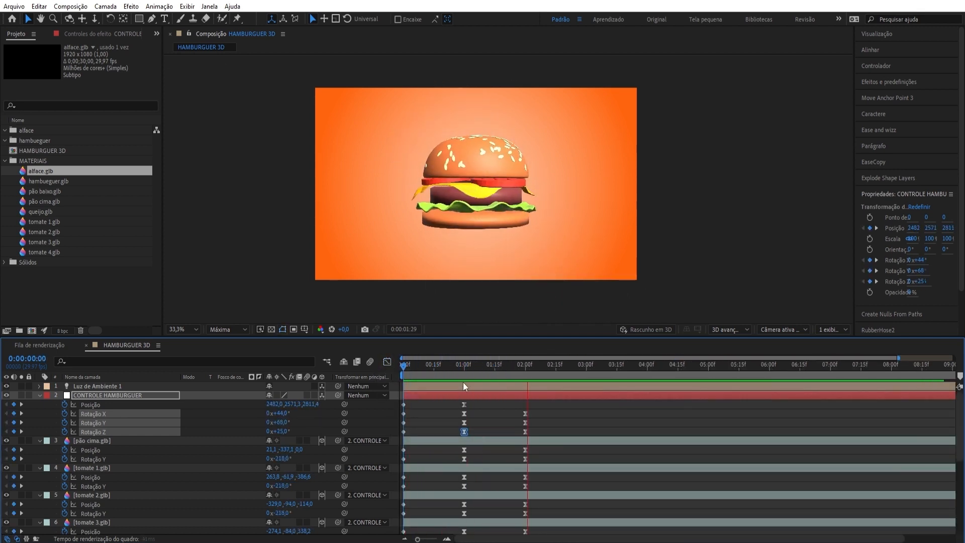
left_click(461, 454)
left_click_drag(462, 371, 404, 370)
key("space")
- Keyframe the control null's Scale at 1 second and set it to 63% at 2 seconds
scroll(469, 442, "down", 3)
scroll(469, 437, "up", 4)
left_click_drag(464, 372, 521, 375)
left_click(107, 395)
key("s")
left_click_drag(313, 404, 295, 403)
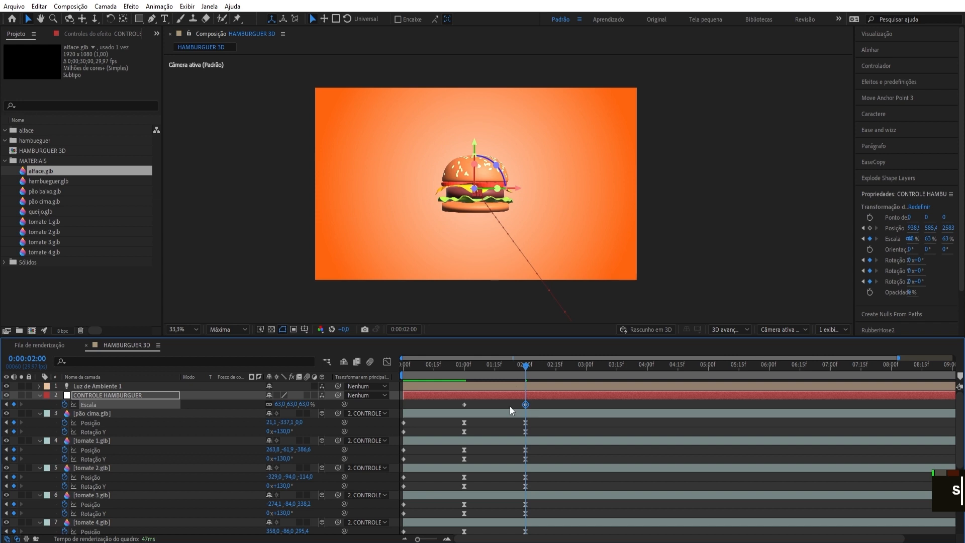
- Apply Easy Ease to the control null's first Scale keyframe, refine it in the speed graph and play back the result
left_click(464, 404)
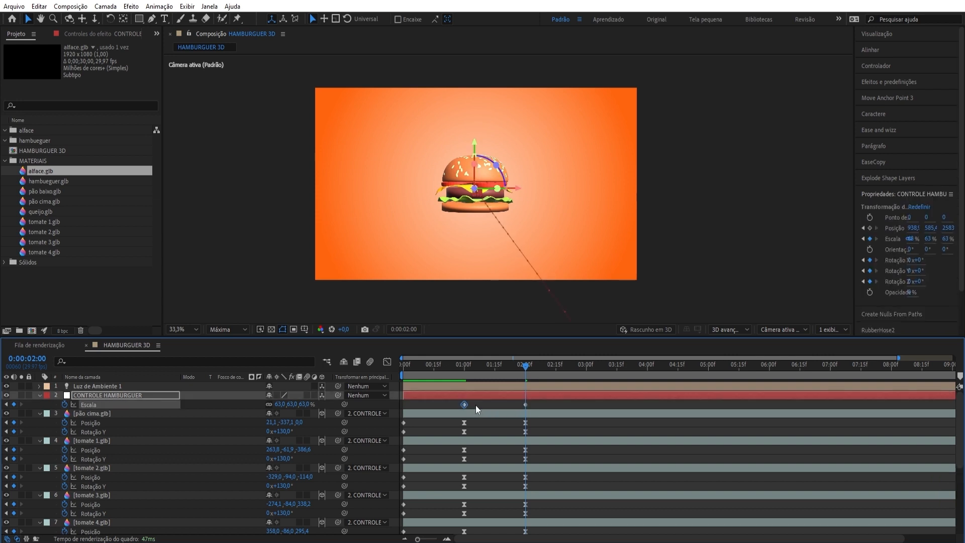
key("F9")
key("shift+F3")
key("shift+F3")
key("space")
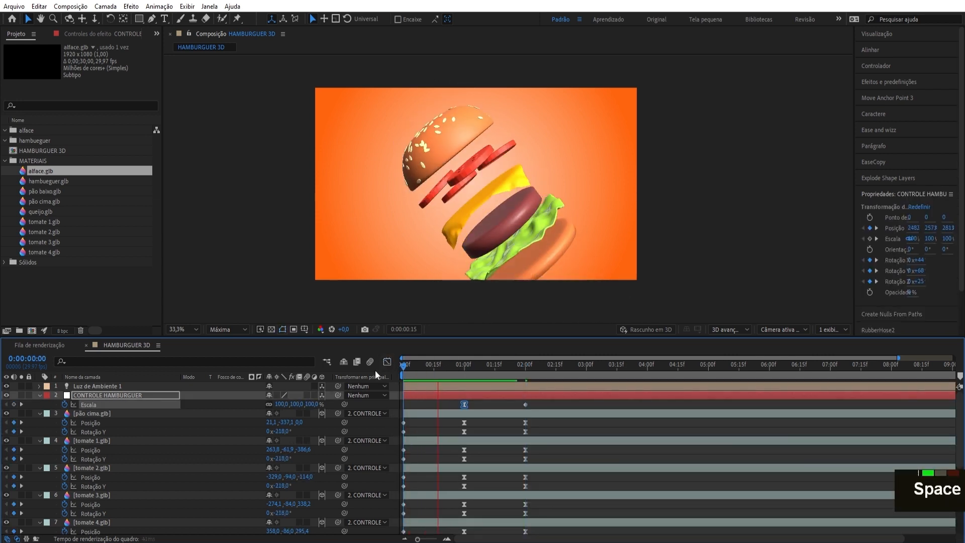
key("space")
- Shift both of the control null's Scale keyframes earlier so the first sits at 0:00:00:21, and play back the result
left_click(525, 404)
left_click_drag(464, 405, 446, 405)
left_click(445, 371)
key("space")
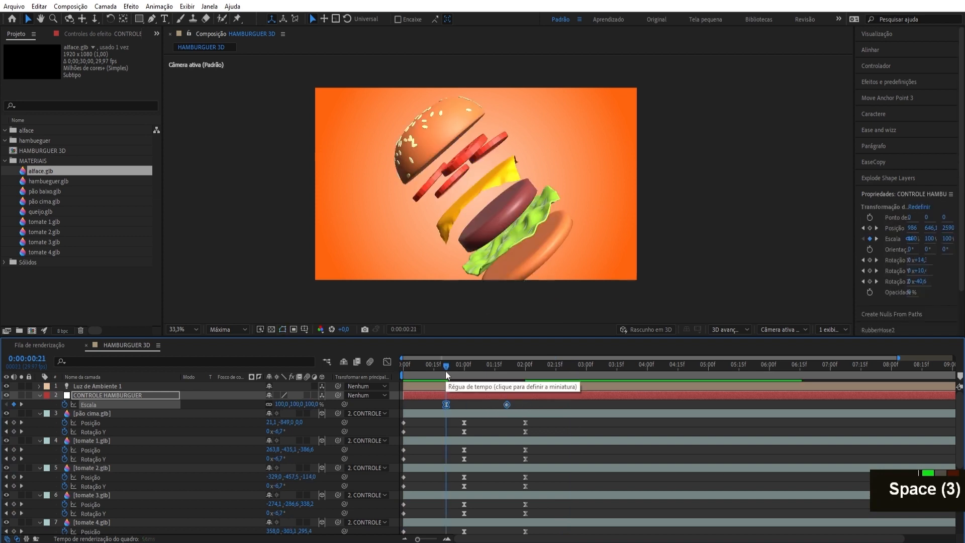
left_click(453, 371)
key("space")
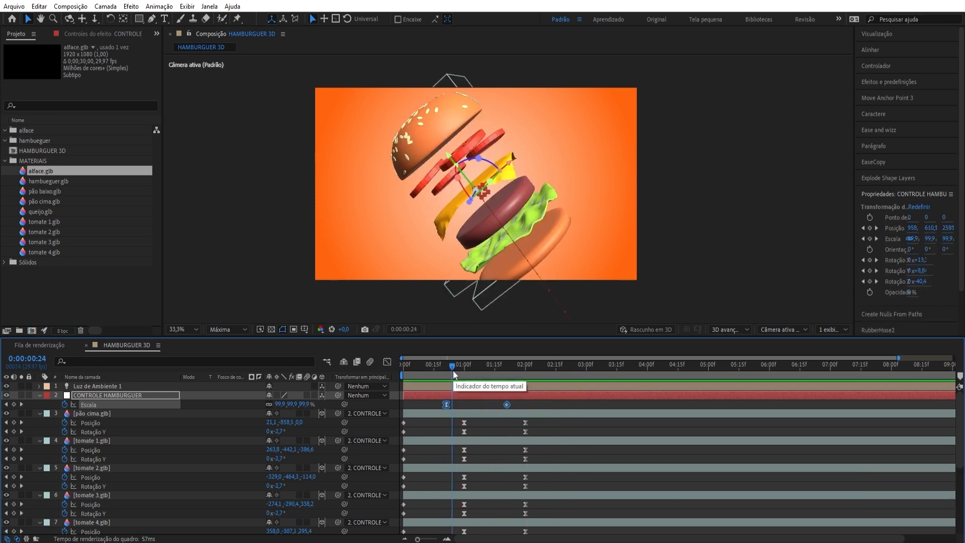
- Collapse the properties of all layers and clear the selection
key("ctrl+a")
left_click(40, 395)
left_click(86, 501)
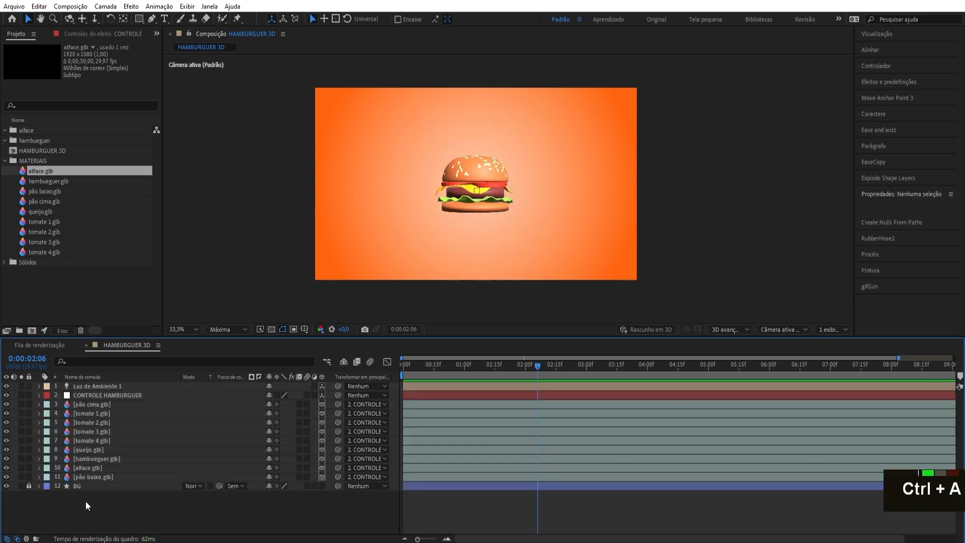
- Show the safe-area guides and draw a white rectangle without a stroke, centred in the composition around the burger
left_click(139, 20)
left_click(320, 19)
key("apostrophe")
left_click_drag(477, 183, 535, 234)
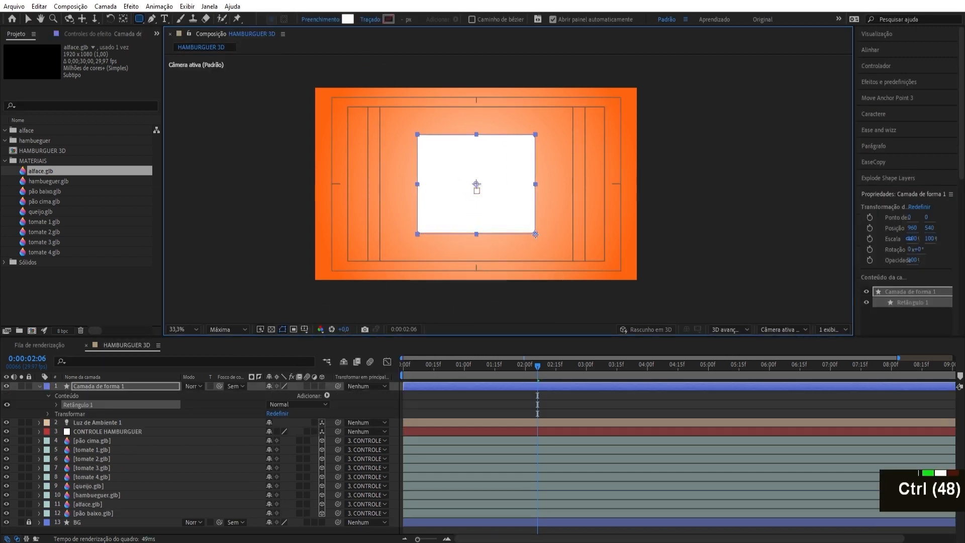
- Set the white rectangle's corner roundness to 93 and move its layer behind the burger, directly above BG
left_click(57, 407)
left_click(65, 413)
left_click_drag(273, 440, 349, 440)
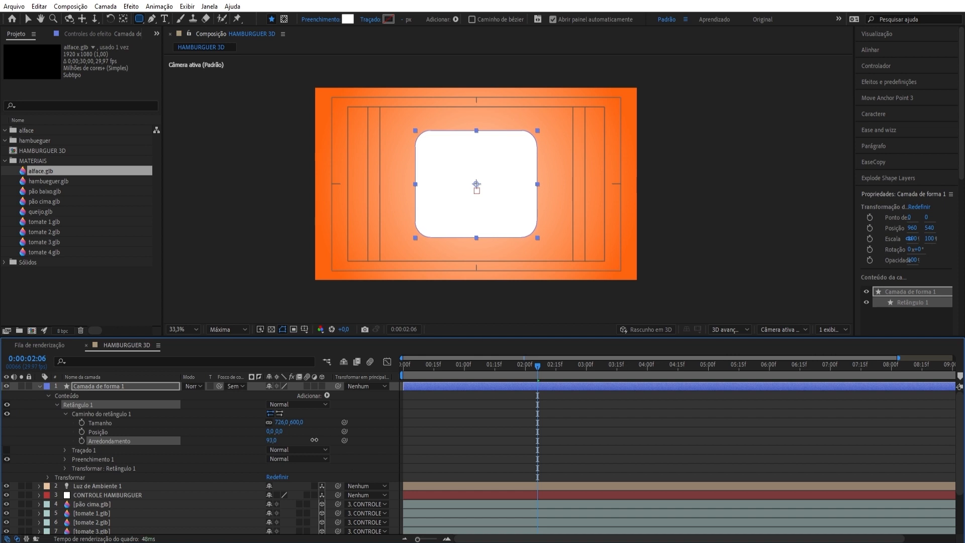
left_click(40, 386)
left_click_drag(95, 386, 106, 489)
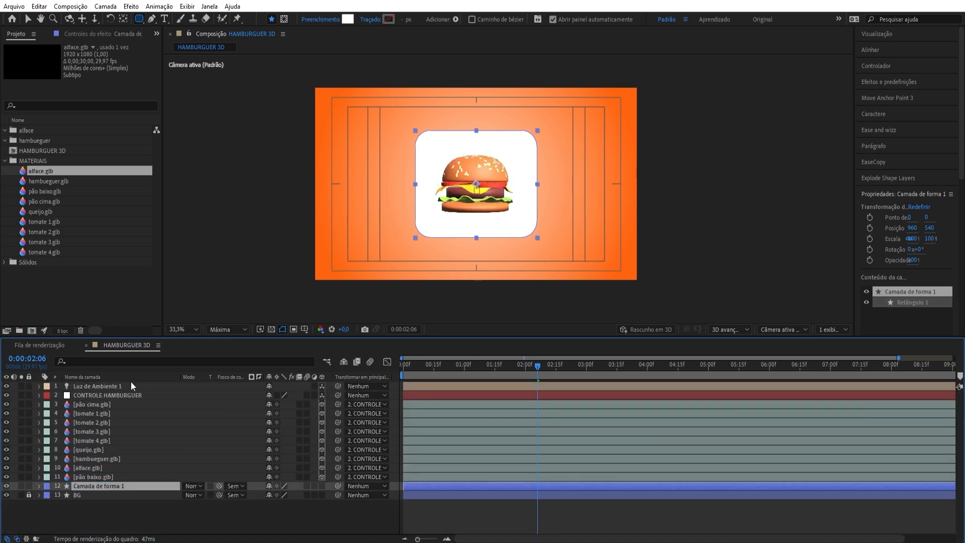
- Set the control null's Scale at its second keyframe to 79% and play back the animation
left_click(98, 395)
key("s")
left_click_drag(537, 366, 501, 384)
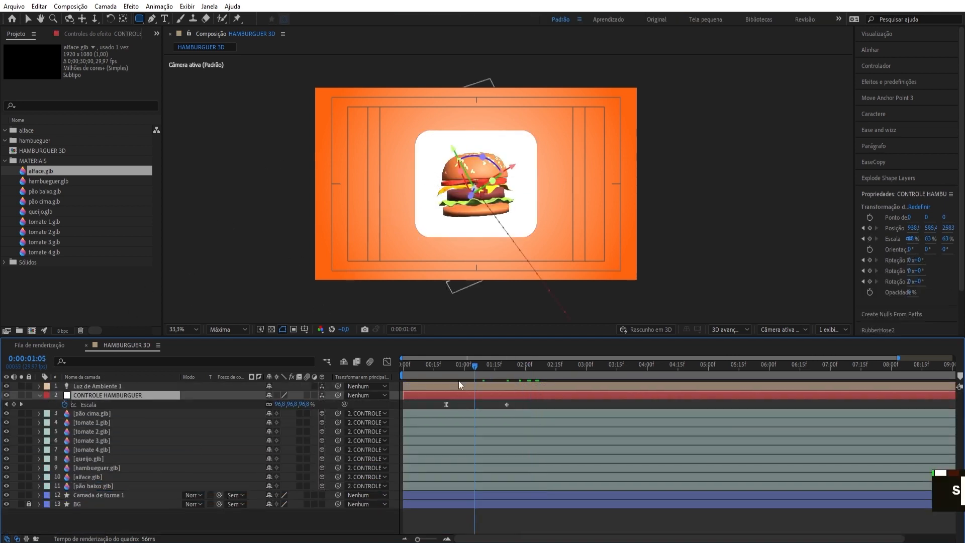
left_click_drag(305, 404, 313, 404)
left_click_drag(507, 365, 551, 366)
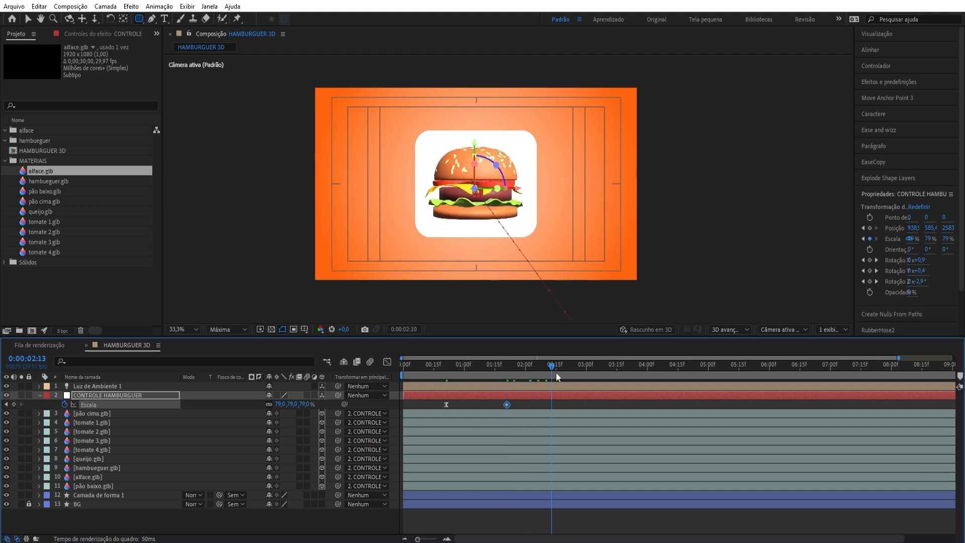
left_click_drag(469, 369, 375, 370)
key("space")
key("space")
left_click(41, 396)
left_click(144, 525)
- Animate the white rectangle's horizontal Scale from 0% at 0:00:02:02 to 100% thirty frames after it
left_click_drag(405, 365, 529, 366)
key("v")
left_click(417, 150)
key("s")
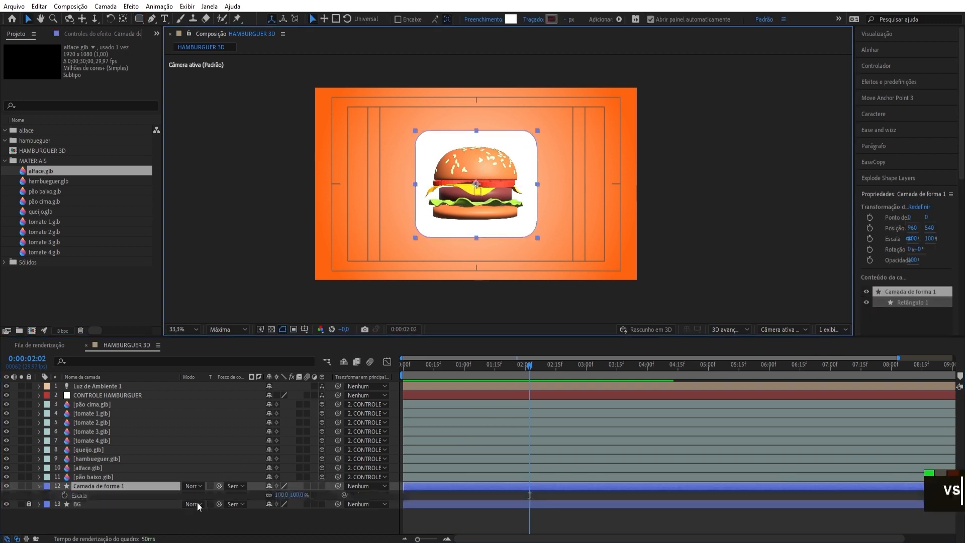
left_click(65, 495)
key("shift+Page_Down")
key("shift+Page_Down")
key("shift+Page_Down")
left_click(13, 495)
left_click(7, 495)
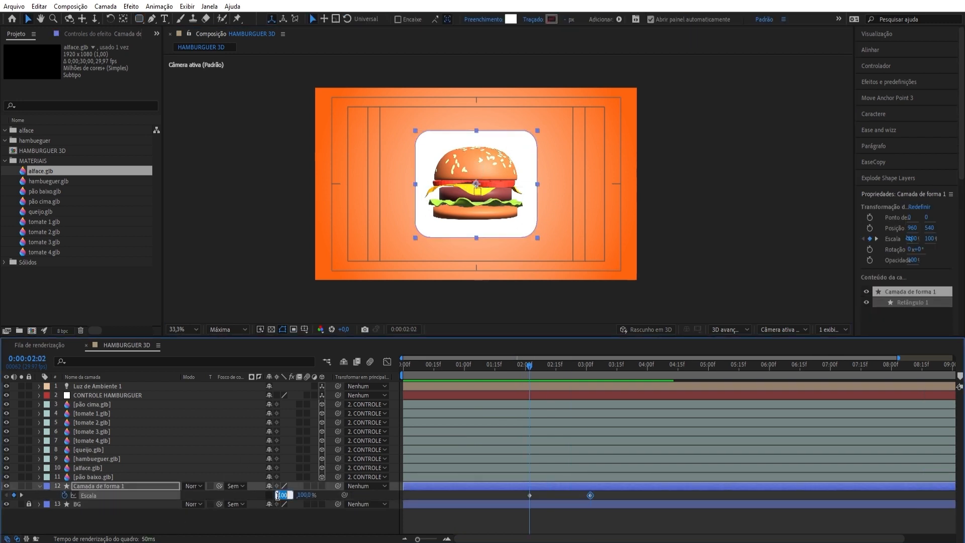
type("0")
key("Return")
- Strengthen the ease into the rectangle's second Scale keyframe in the speed graph
left_click(387, 362)
left_click_drag(570, 508, 534, 509)
left_click(387, 361)
- Trim the rectangle layer's start to its first Scale keyframe, shift the layer to begin at about 0:00:01:15 and play back
left_click_drag(404, 486, 529, 486)
left_click_drag(529, 371, 488, 373)
left_click_drag(539, 485, 505, 484)
key("space")
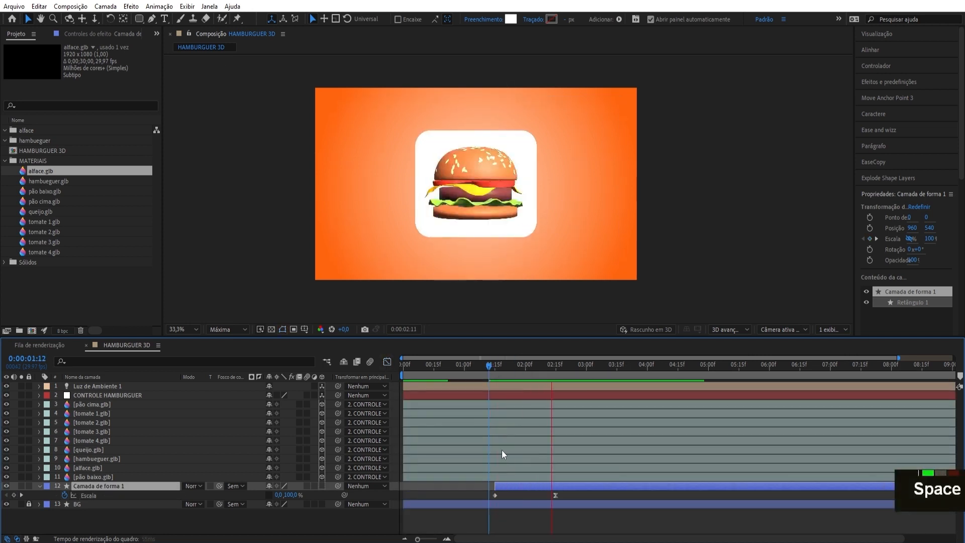
key("space")
key("space")
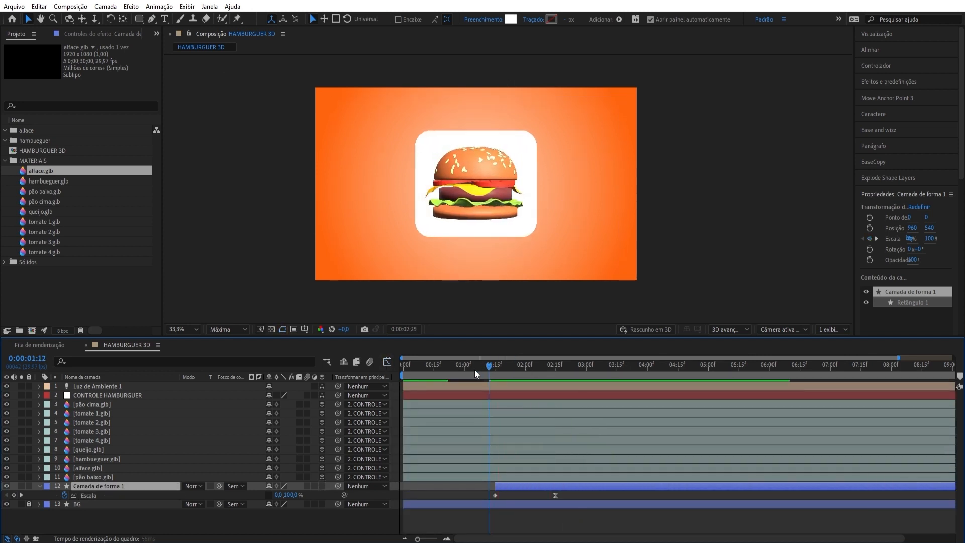
left_click_drag(491, 365, 547, 366)
left_click(469, 519)
left_click(518, 370)
key("space")
- At 0:00:03:04, draw a straight horizontal line across the white rectangle's full width, just below its upper rounded corners
left_click(594, 368)
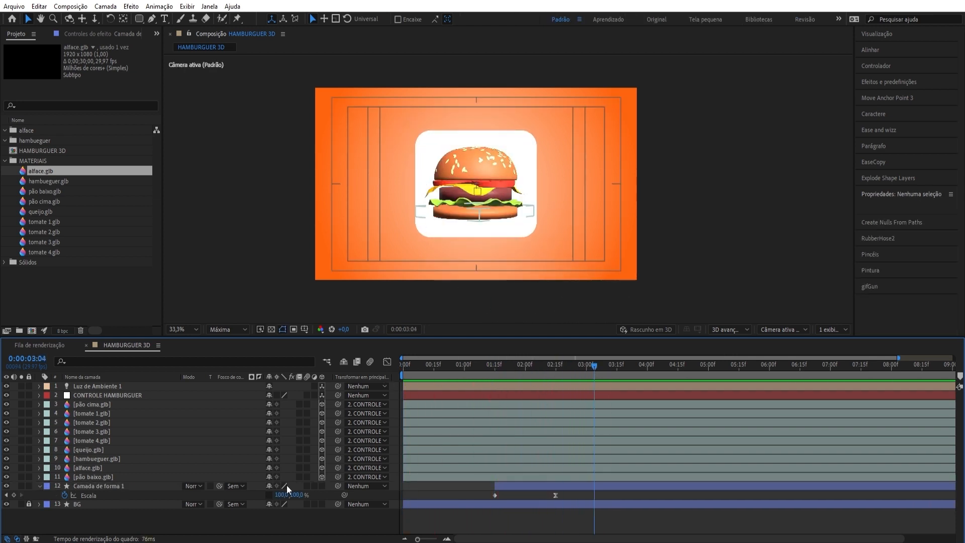
key("u")
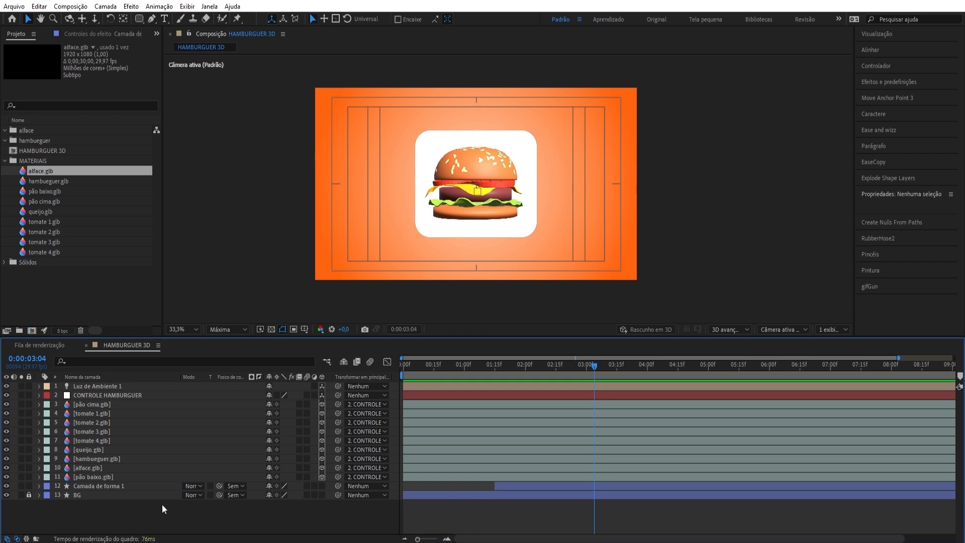
scroll(498, 132, "up", 3)
key("g")
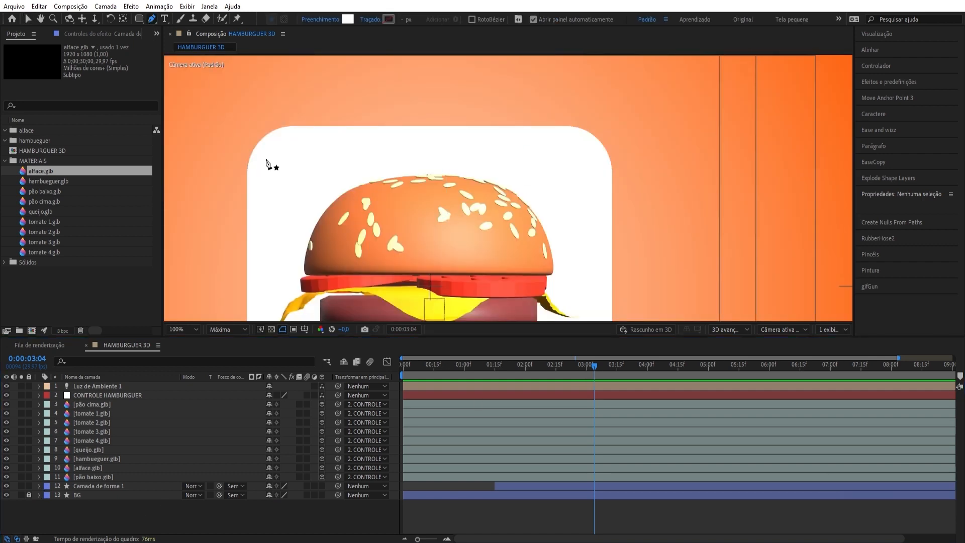
left_click(248, 173)
left_click(612, 173, "shift")
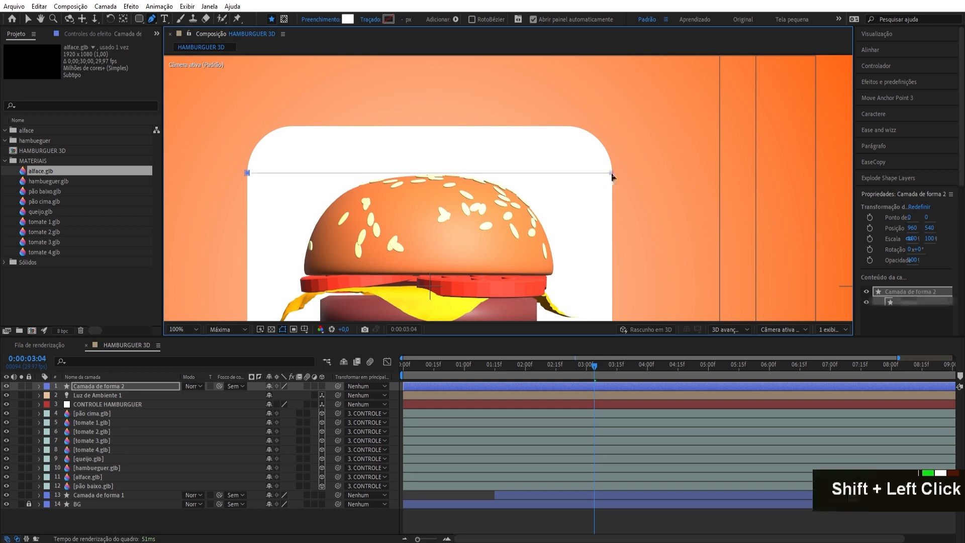
- Give the horizontal line no fill and a 2 px dark grey stroke
left_click(389, 19)
left_click(335, 363)
scroll(405, 20, "down", 2)
left_click(311, 19)
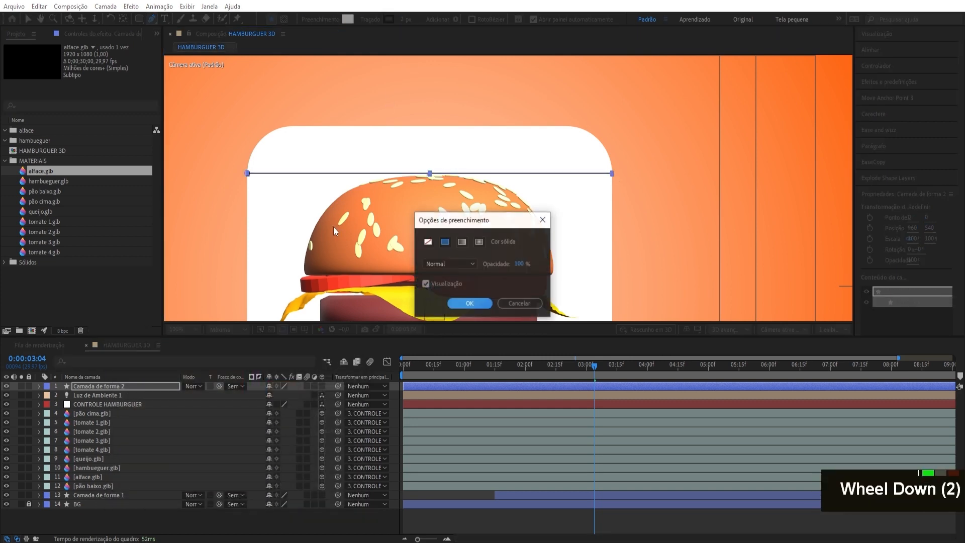
double_click(428, 241)
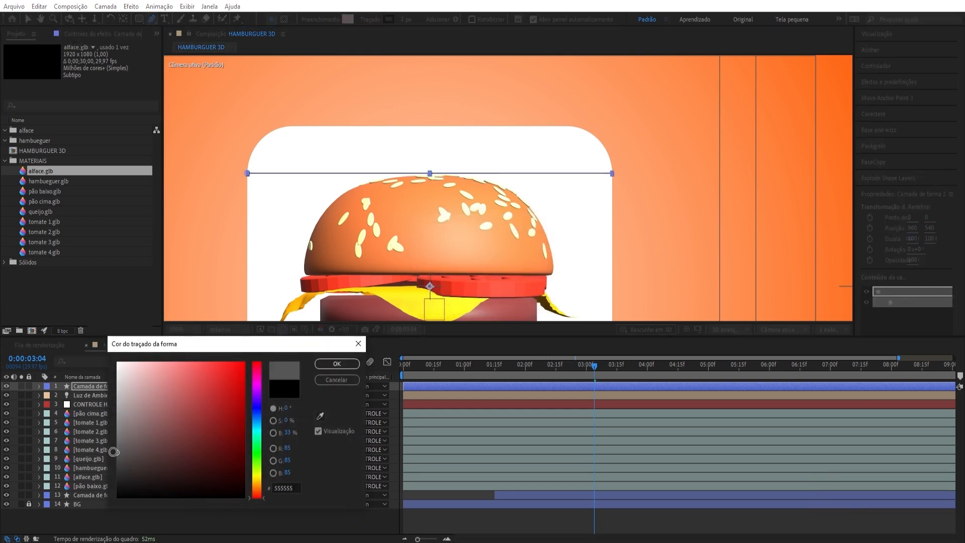
left_click(335, 364)
- Move the line's layer between the burger and the white rectangle, and lower the line to a Y position of 548
key("v")
left_click(327, 520)
left_click_drag(96, 387, 108, 491)
left_click_drag(436, 176, 438, 186)
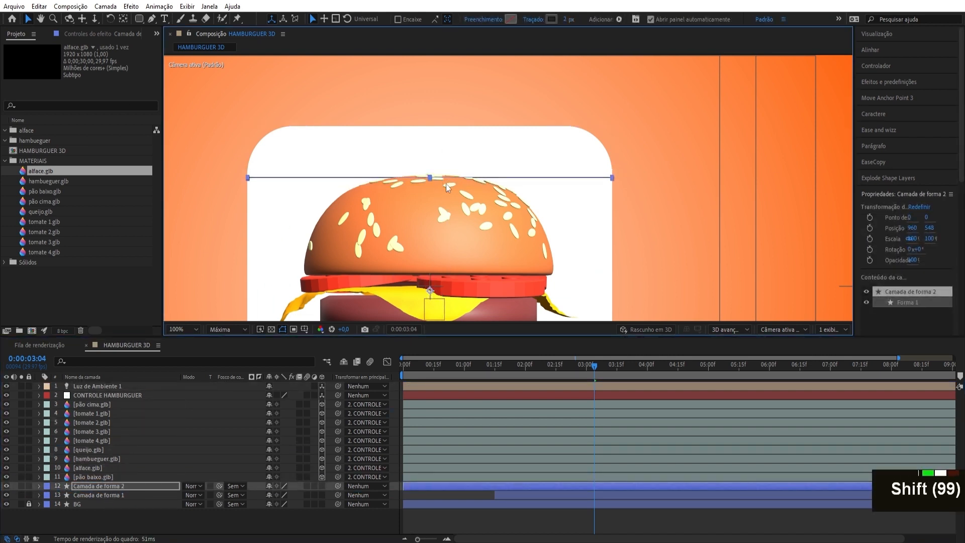
- Align the line's end points with the white rectangle's side edges
scroll(616, 183, "up", 2)
key("g")
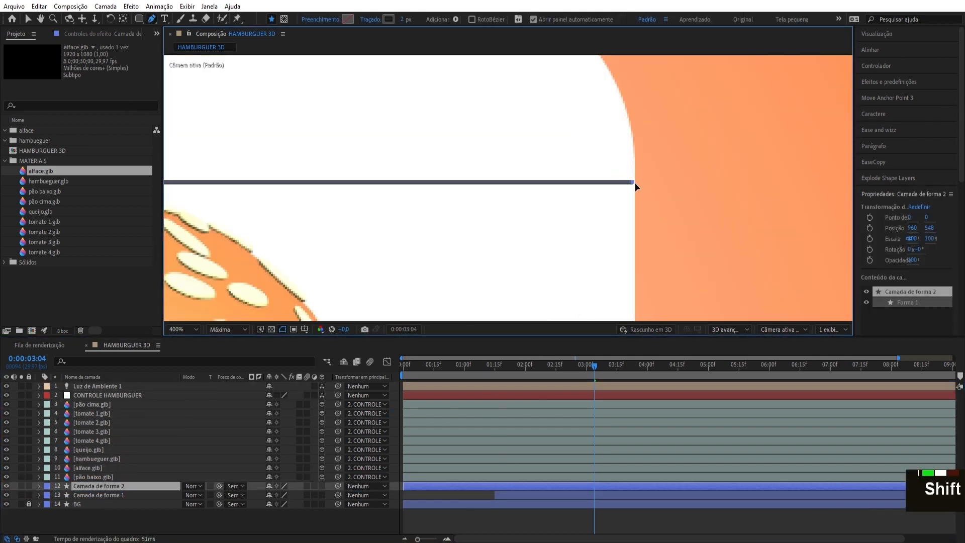
left_click_drag(463, 197, 844, 200)
left_click(493, 520)
scroll(551, 214, "down", 3)
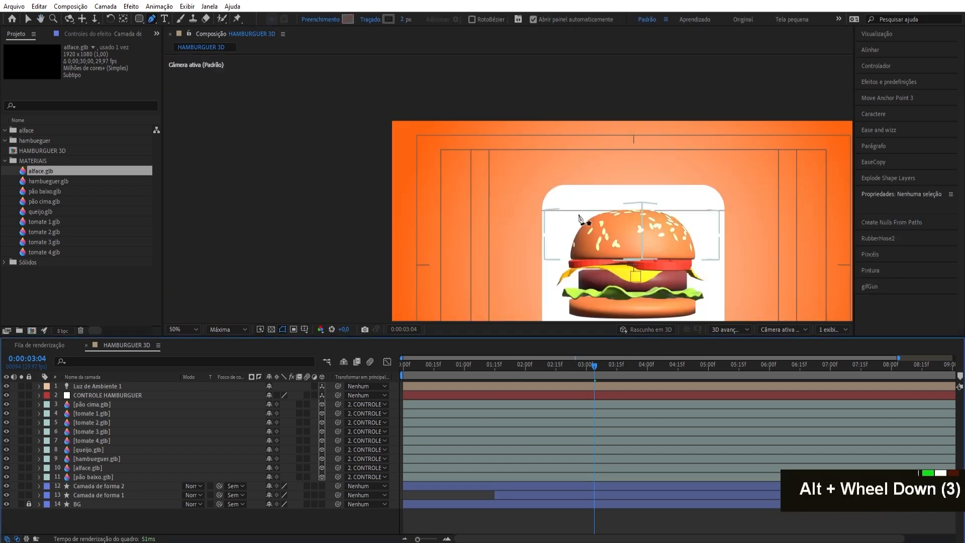
left_click_drag(552, 214, 403, 140)
- Trim the line layer's start to match the rectangle layer, and add Trim Paths with a reduced End keyframed at 0:00:02:14
left_click_drag(400, 486, 494, 486)
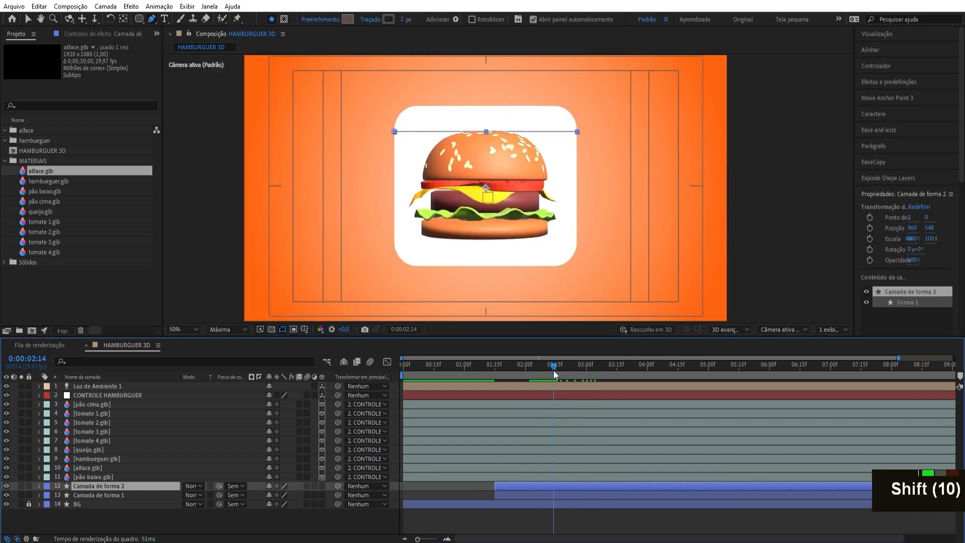
left_click(39, 486)
left_click(327, 495)
left_click(359, 438)
left_click(57, 513)
scroll(126, 512, "down", 1)
left_click_drag(268, 511, 252, 512)
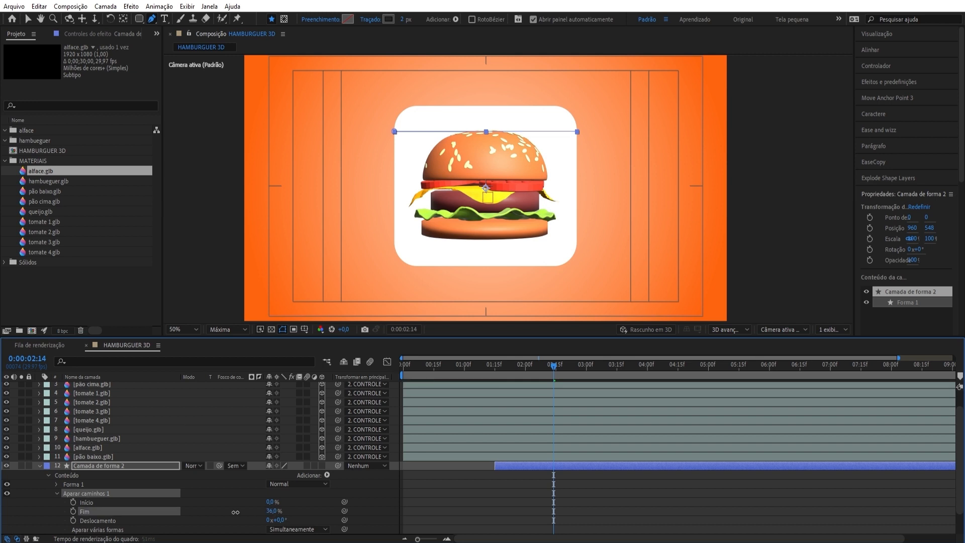
- Set the Trim Paths End to 100% at 0:00:03:14 and strongly ease that keyframe in the speed graph
key("shift+Page_Down")
key("shift+Page_Down")
key("shift+Page_Down")
key("F9")
left_click(386, 362)
left_click_drag(594, 509, 532, 511)
left_click(386, 361)
- Trim the line layer's start to its first End keyframe at 0:00:02:14 and play back the line drawing on
key("v")
left_click_drag(496, 466, 538, 473)
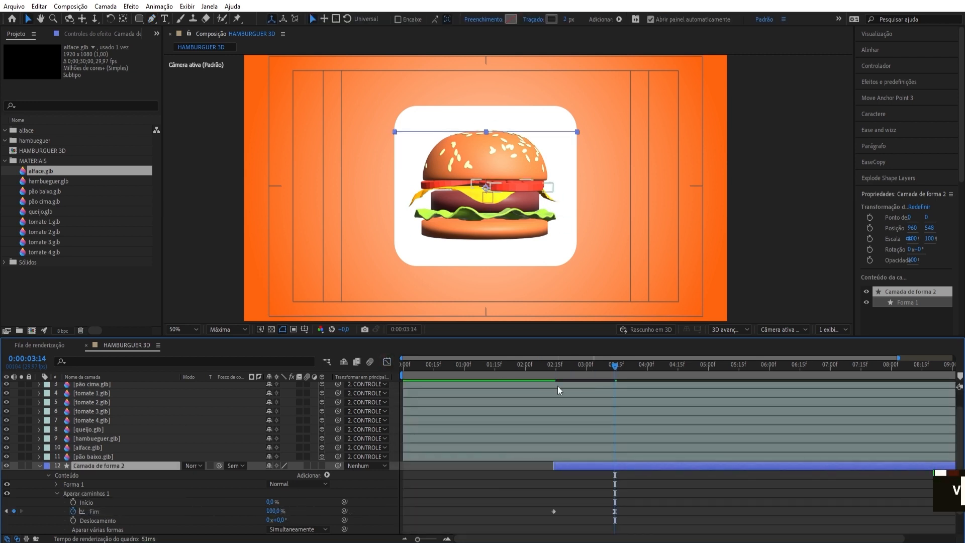
left_click(553, 366)
- At 0:00:03:22, add the text "X" in Century Gothic Bold near the upper edge of the white rectangle
left_click(629, 366)
key("ctrl+t")
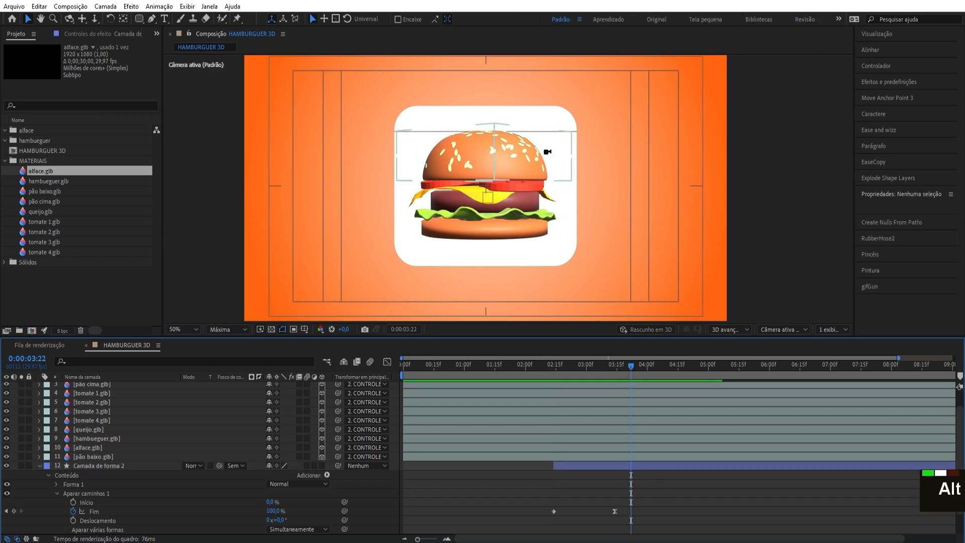
scroll(560, 127, "up", 2)
left_click(452, 100)
left_click(29, 18)
left_click_drag(457, 125, 488, 179)
left_click_drag(666, 184, 663, 228)
scroll(946, 286, "down", 3)
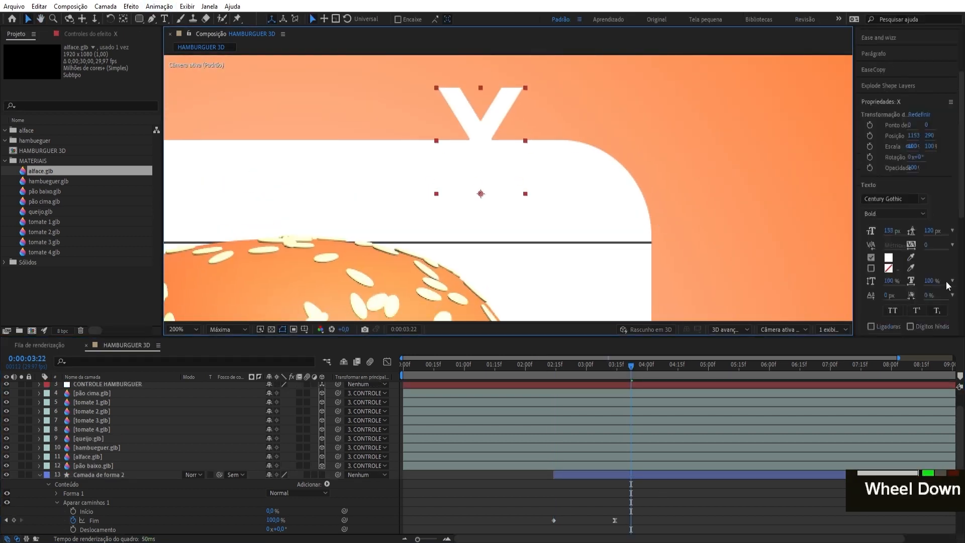
- Fill the X with dark grey #393939 and shrink it inside the white rectangle's upper-right corner, above the line
left_click(888, 257)
left_click(111, 467)
left_click(336, 368)
left_click_drag(525, 89, 483, 149)
- Change the X's fill to bright red and check it against the white rectangle
left_click(888, 257)
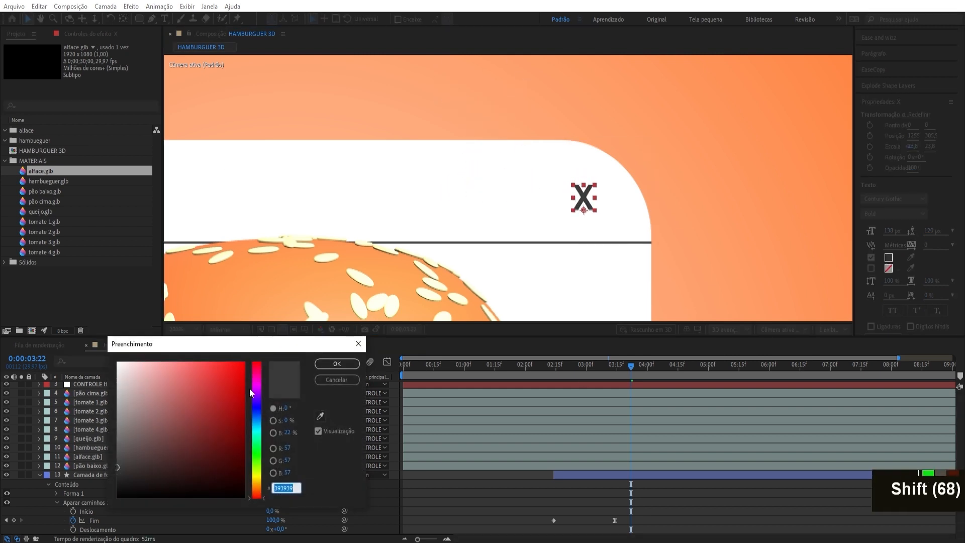
left_click(245, 365)
left_click(335, 368)
scroll(632, 197, "down", 2)
scroll(632, 197, "up", 2)
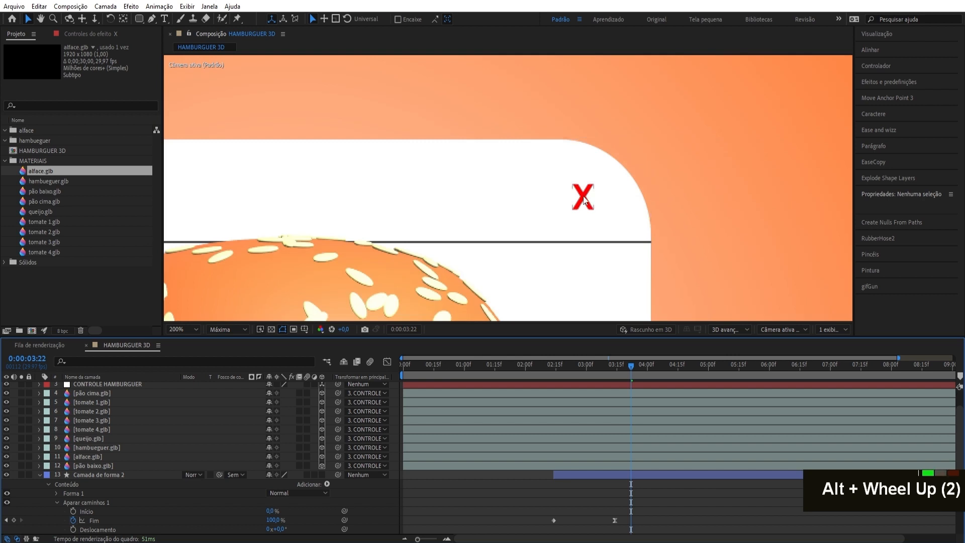
left_click(582, 198)
key("ctrl+d")
left_click_drag(583, 199, 546, 200)
double_click(545, 201)
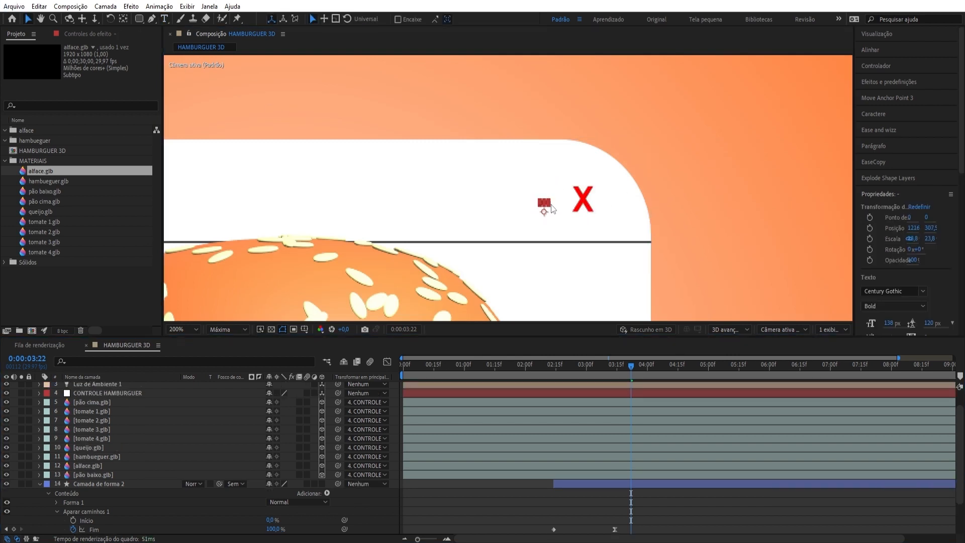
key("Delete")
- Create shapes from the X text layer and delete the original text layer
scroll(85, 394, "up", 3)
right_click(91, 387)
mouse_move(129, 291)
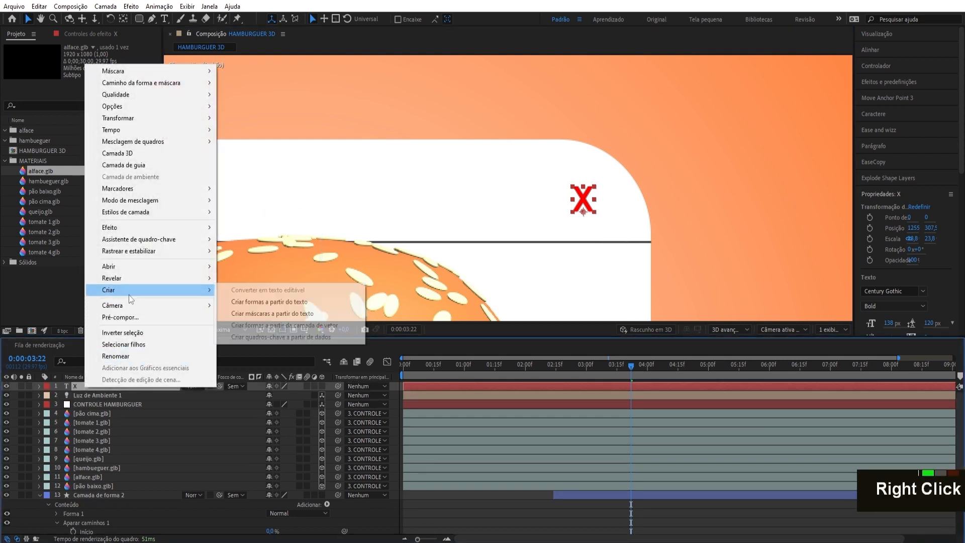
left_click(251, 302)
left_click(87, 395)
key("Delete")
- Draw a small square outline about the X's size on the white card, beside the X and above the divider line
left_click_drag(140, 19, 166, 64)
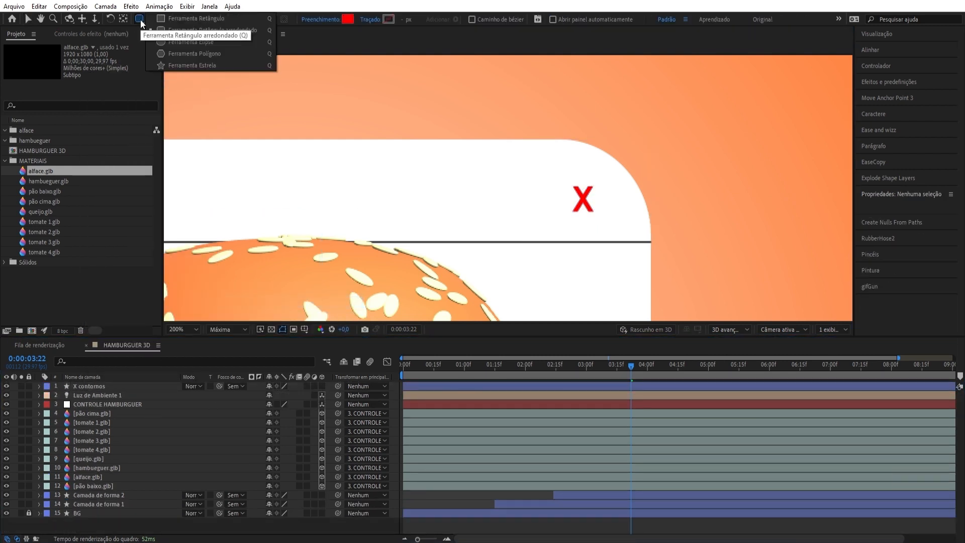
left_click_drag(476, 188, 499, 212)
key("v")
scroll(495, 198, "up", 2)
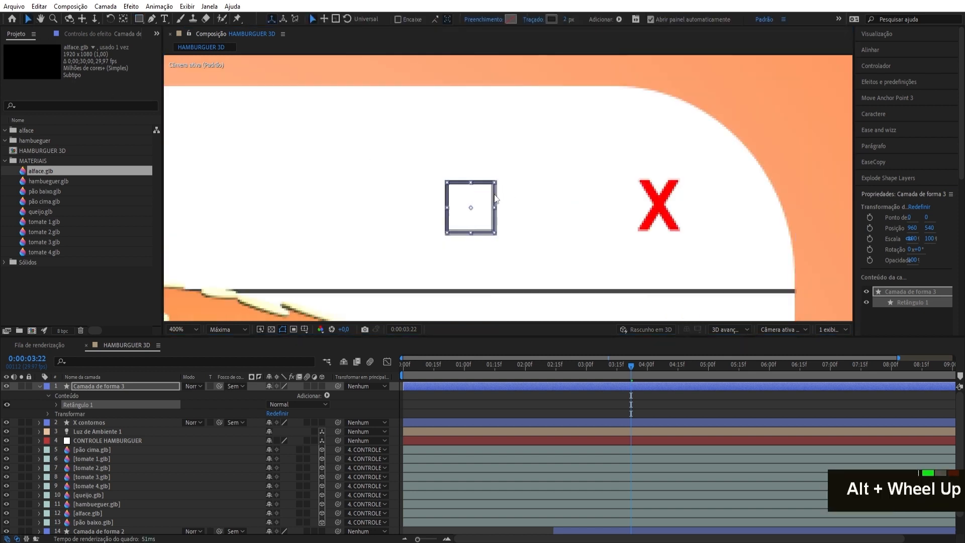
scroll(567, 20, "up", 1)
- Set the square's stroke to the X's red, #FF0101, by sampling its colour
left_click(551, 19)
left_click(320, 416)
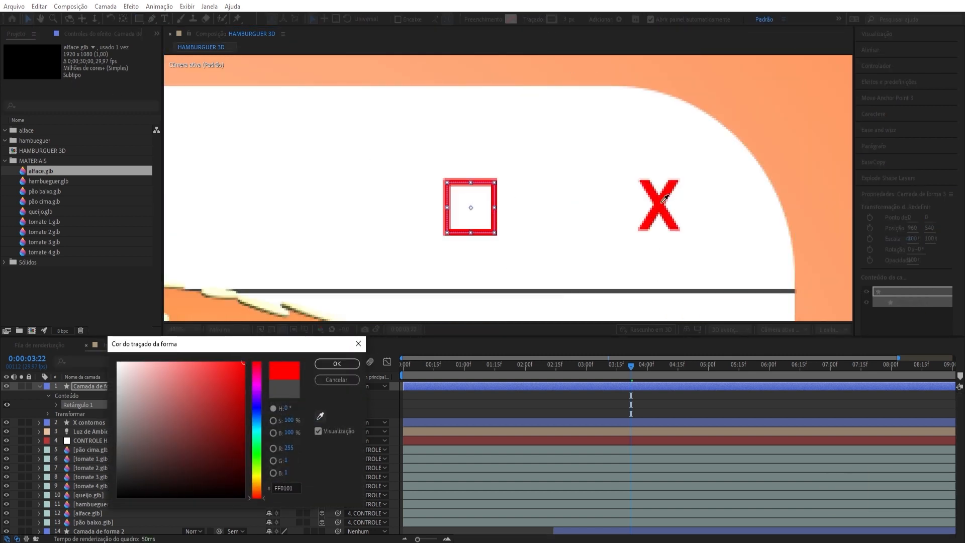
left_click(661, 199)
key("Return")
scroll(568, 19, "up", 1)
- Duplicate the square path, offset the copy diagonally and merge both paths into one overlapping-squares outline
key("ctrl+d")
left_click_drag(483, 186, 501, 169)
left_click(57, 413, "shift")
left_click(327, 395)
left_click(378, 306)
- Move the overlapping-squares icon next to the X and center its anchor point
left_click_drag(489, 183, 575, 185)
left_click(887, 97)
left_click(881, 133)
left_click(40, 386)
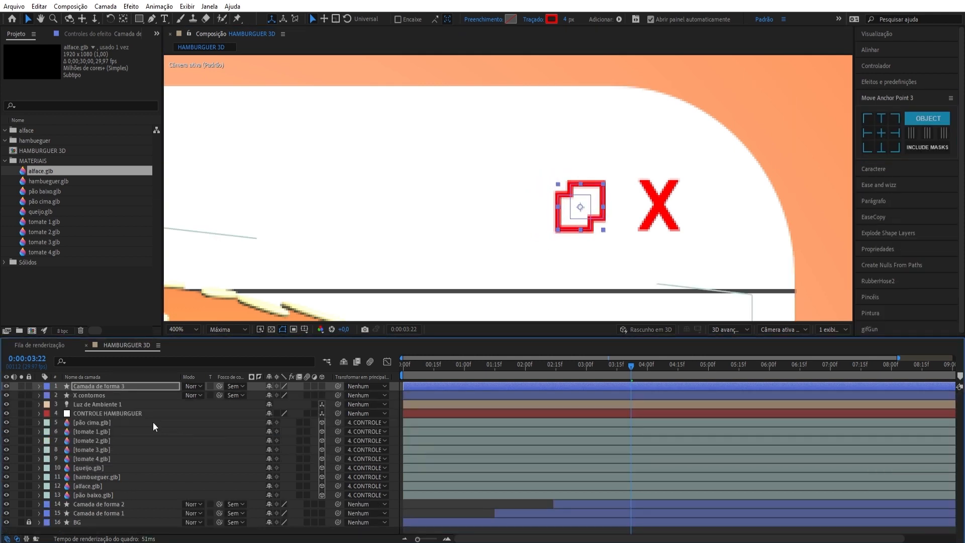
- Draw a short horizontal red line with the Pen tool beside the squares icon as the minimize symbol
left_click(13, 407)
left_click(152, 18)
left_click(455, 226)
left_click(501, 225, "shift")
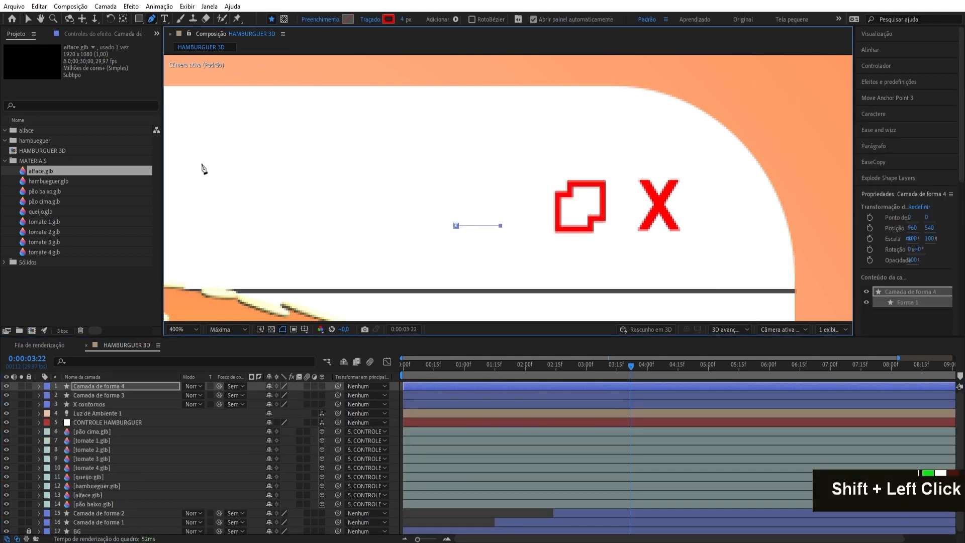
scroll(498, 184, "down", 4)
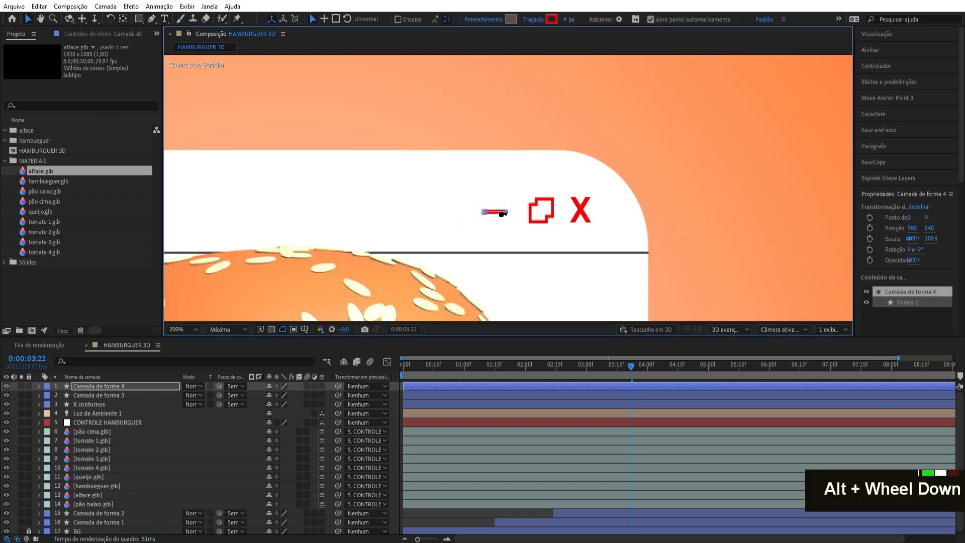
scroll(562, 166, "up", 4)
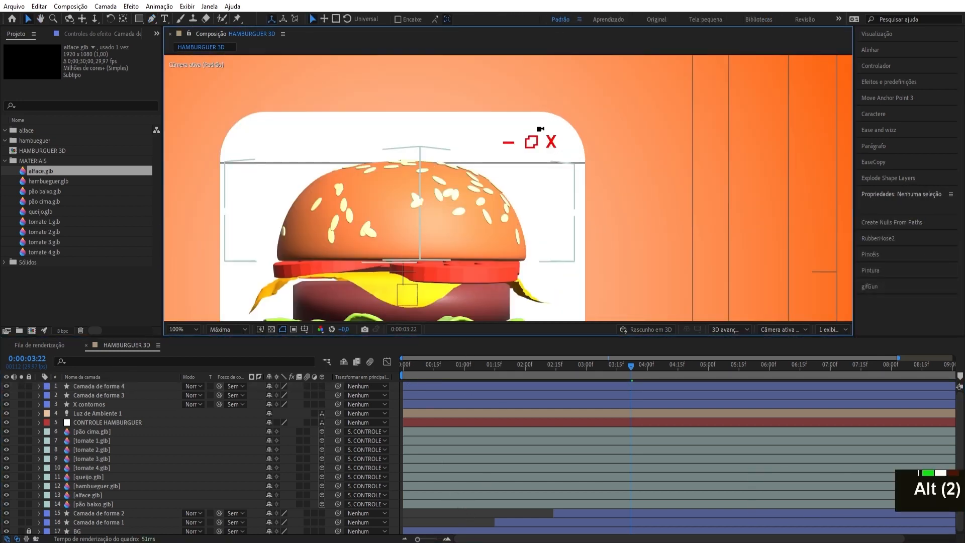
- Select the line, squares and X layers and center their anchor points
left_click(567, 162)
left_click(525, 164, "shift")
left_click(480, 155, "shift")
key("s")
left_click(887, 98)
left_click(882, 133)
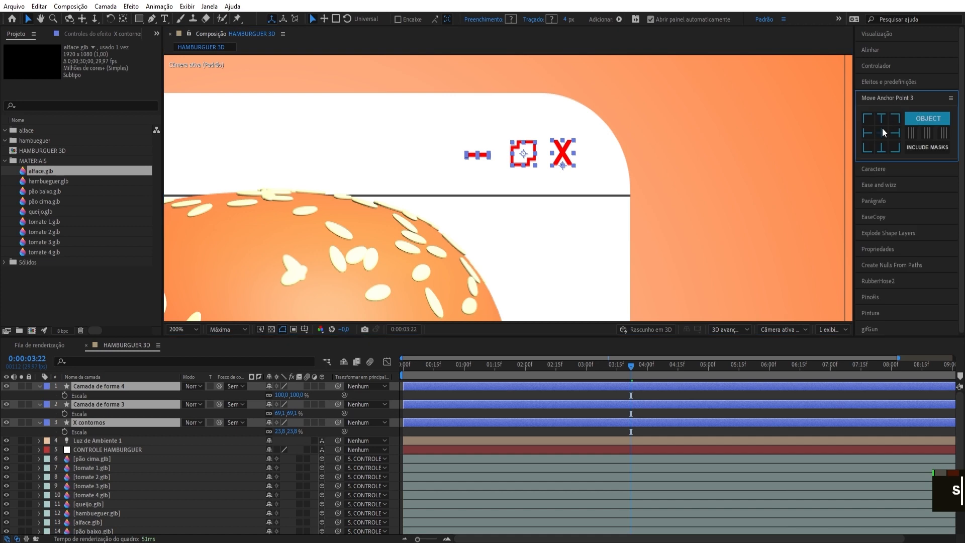
- Keyframe the three icons' Scale from 0% at 0:00:00:00 to their current size at 0:00:01:00
left_click_drag(410, 367, 391, 373)
left_click(66, 396)
key("shift+Page_Down")
key("shift+Page_Down")
key("shift+Page_Down")
double_click(291, 395)
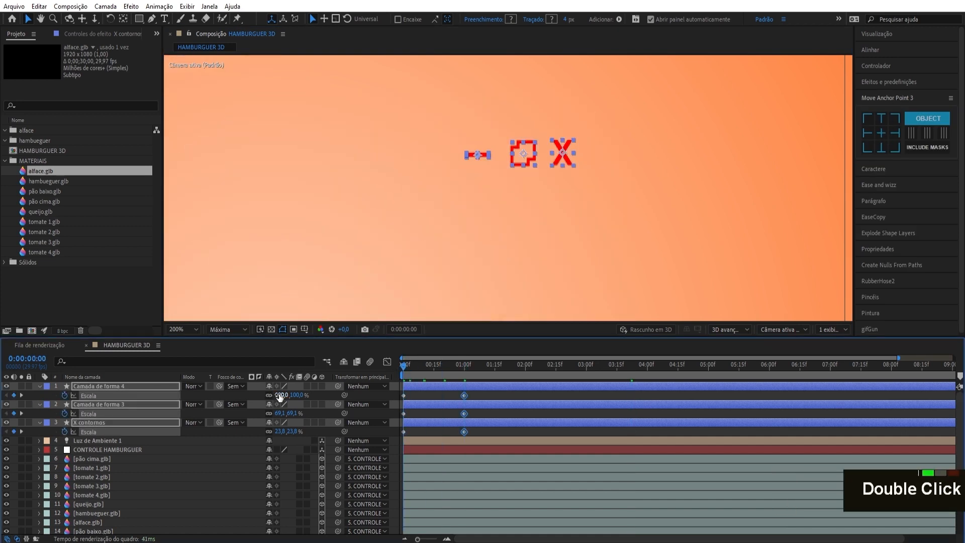
type("0")
key("Return")
- Ease the icons' Scale keyframes into a fast-start, slow-finish speed curve and play back the animation
key("shift+F3")
key("F9")
left_click_drag(444, 507, 406, 508)
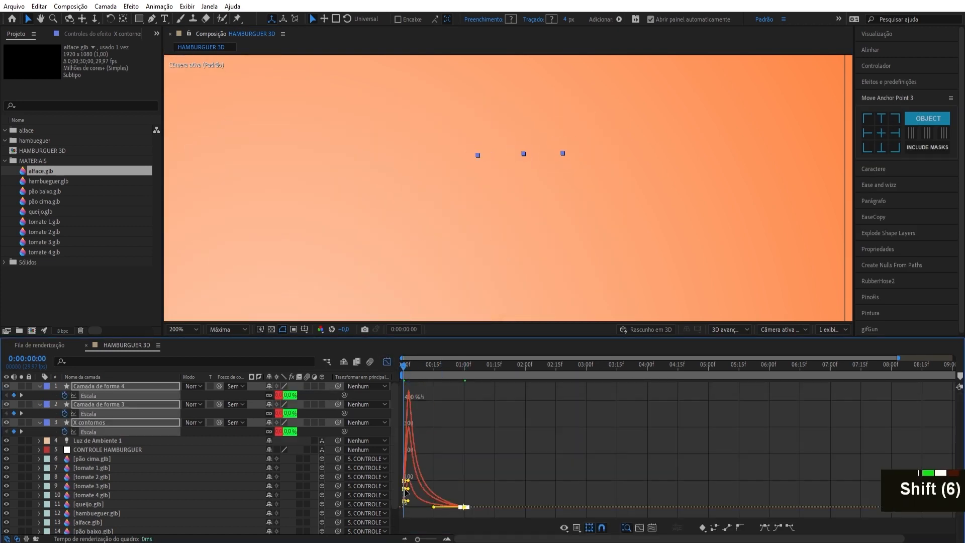
left_click(387, 362)
left_click(40, 386)
key("space")
- Stagger the icon layers two frames apart: the line first, the squares at frame 2 and the X at frame 4
left_click(424, 388)
left_click(417, 395)
left_click(413, 403, "ctrl")
left_click_drag(412, 394, 419, 403)
left_click(415, 395, "ctrl")
scroll(401, 377, "up", 2)
scroll(451, 371, "up", 2, "shift")
left_click(472, 385, "shift")
scroll(472, 388, "up", 1)
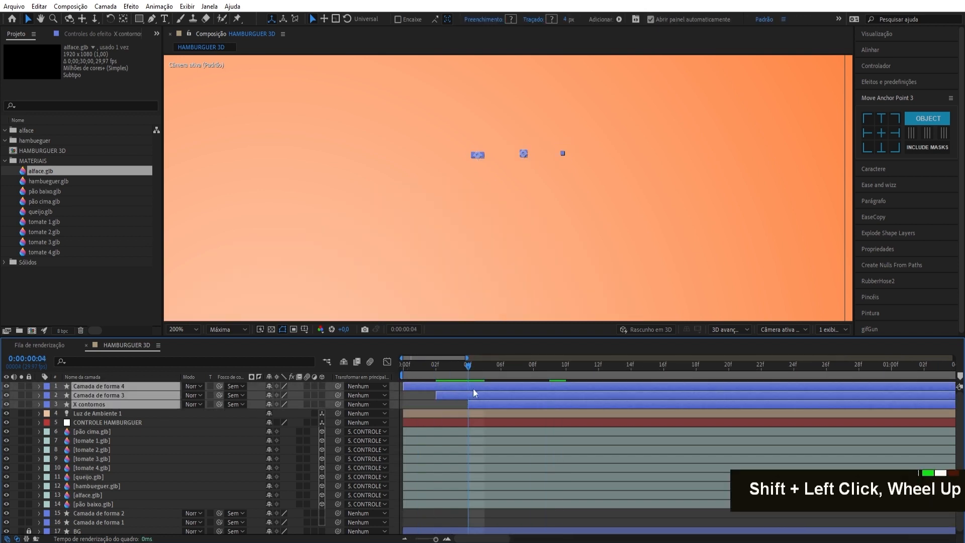
- Shift the three staggered icon layers together to start at about 0:00:02:00 and play back the result
scroll(536, 367, "down", 2, "alt")
left_click_drag(449, 390, 530, 368)
key("space")
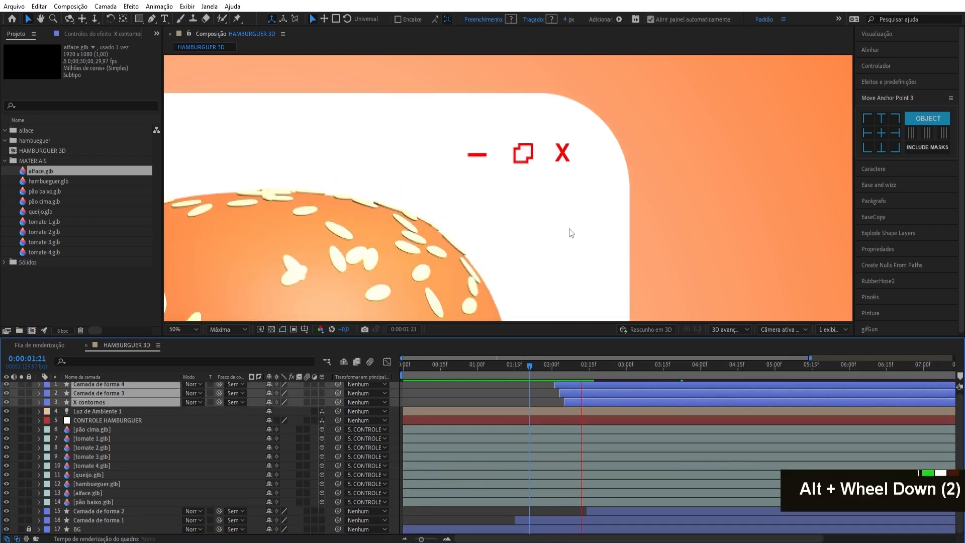
scroll(571, 233, "down", 2)
left_click_drag(594, 366, 655, 372)
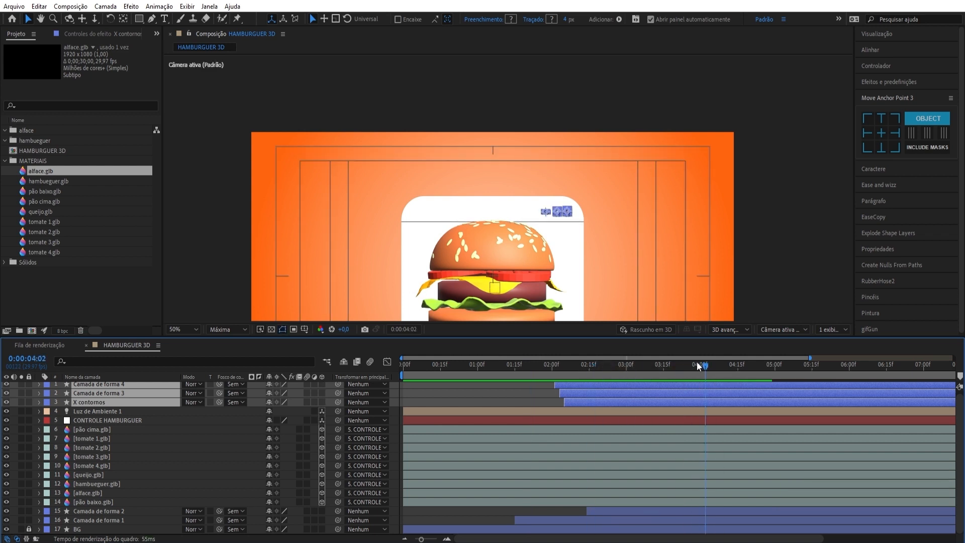
- At 0:00:07:05, add the outlined text "HAMBÚRGUER" in Century Gothic Bold, 270 px
left_click_drag(563, 223, 520, 142)
scroll(517, 141, "down", 2)
left_click(534, 289)
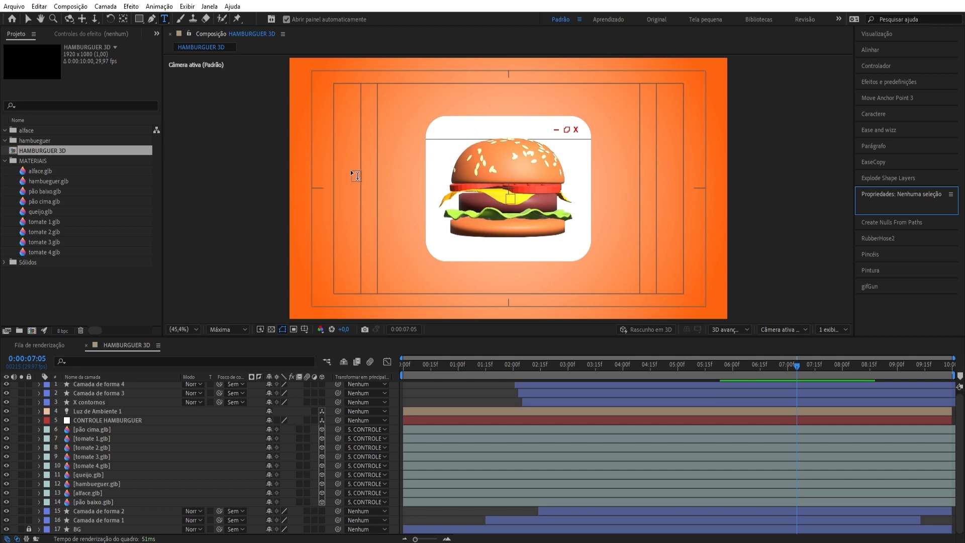
left_click(351, 166)
type("HAMBÚRGUER")
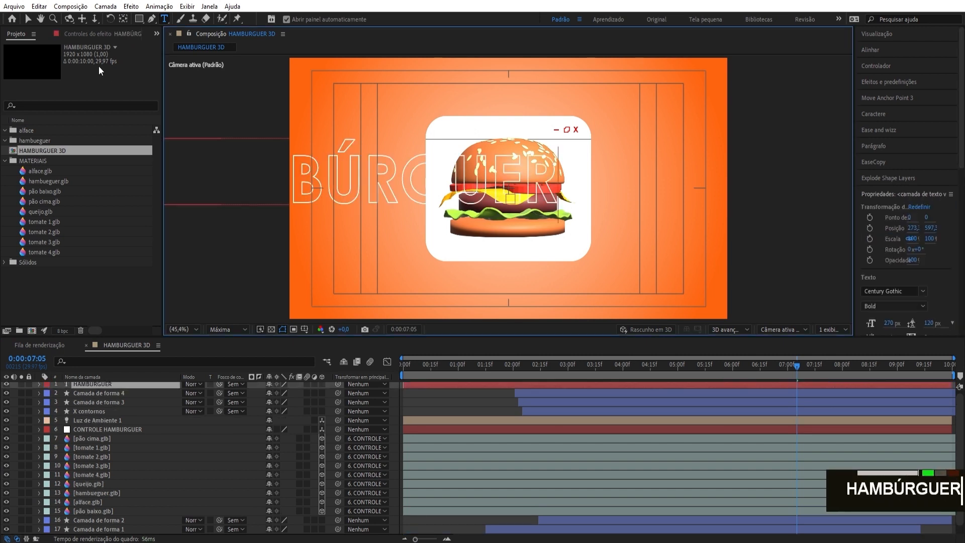
- Center the HAMBÚRGUER text horizontally in the composition and move its layer directly above BG
left_click(28, 19)
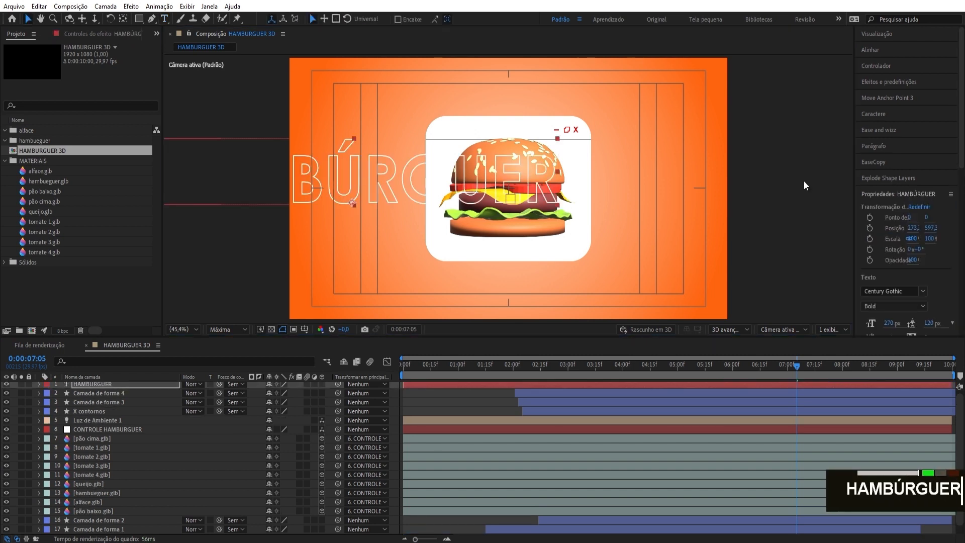
left_click(877, 50)
left_click(881, 76)
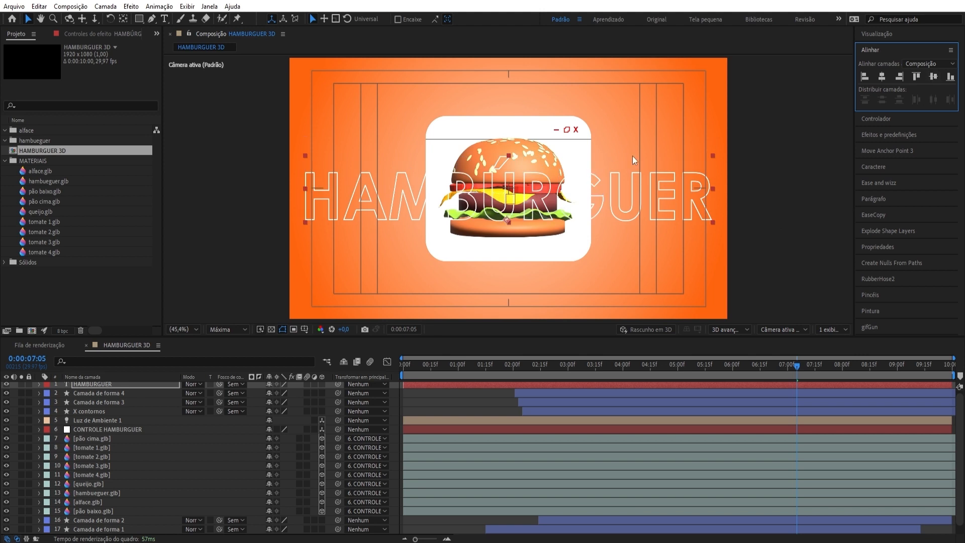
left_click_drag(92, 384, 95, 534)
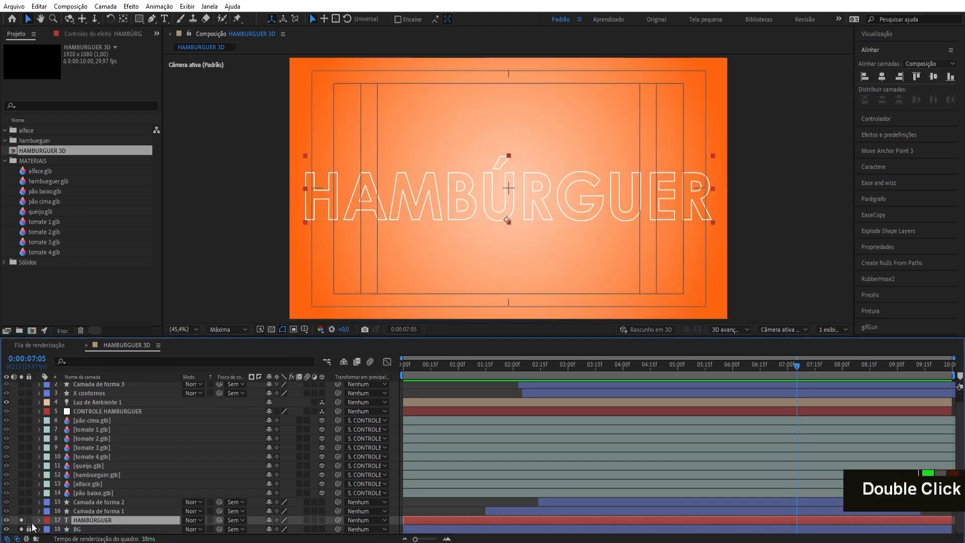
- Nudge the HAMBÚRGUER text slightly upward and apply the CC RepeTile effect to it
key("shift+Up")
key("shift+Up")
key("shift+Up")
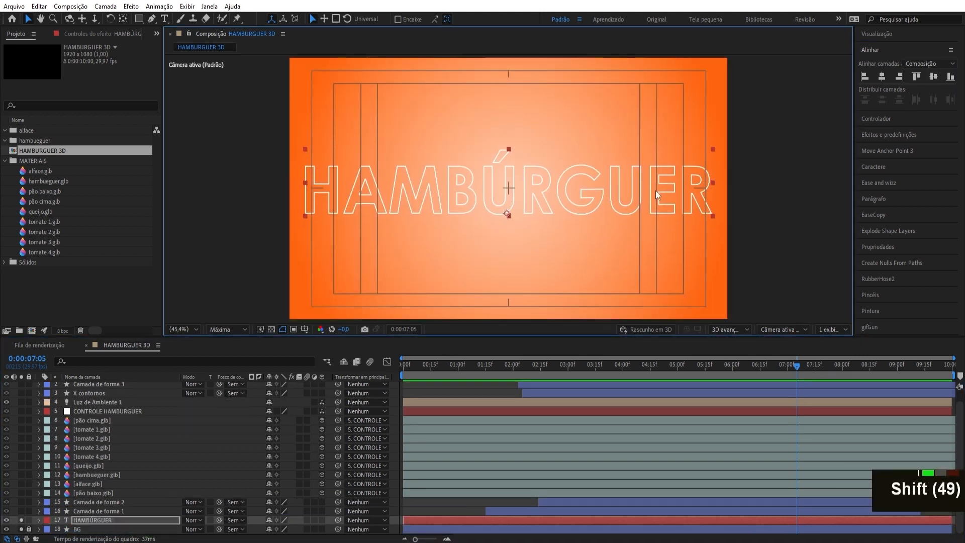
left_click(888, 135)
type("repe")
left_click_drag(897, 153, 667, 197)
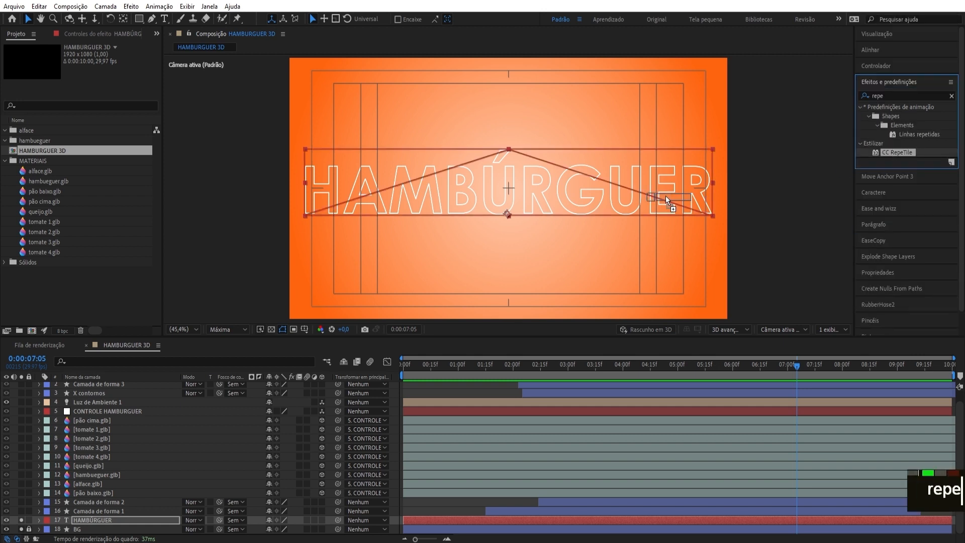
- Set CC RepeTile's Expand Down to 552 to repeat the text downward
left_click_drag(92, 83, 211, 83)
left_click_drag(437, 177, 430, 138)
left_click_drag(402, 169, 403, 119)
left_click_drag(98, 83, 147, 82)
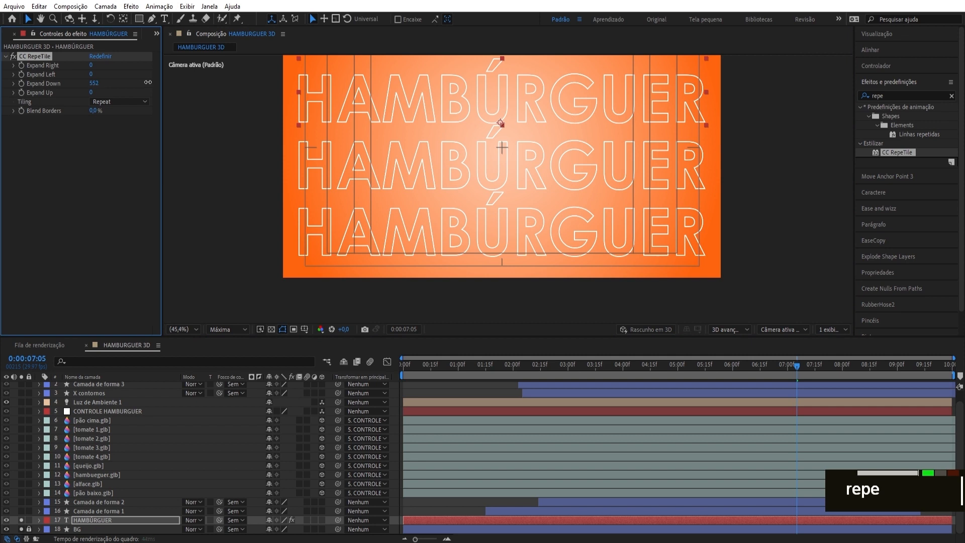
- Move the text rows lower in the frame and set CC RepeTile's Expand Up to 550
left_click(398, 149)
left_click_drag(391, 135, 395, 174)
left_click(443, 521)
left_click_drag(446, 146, 447, 212)
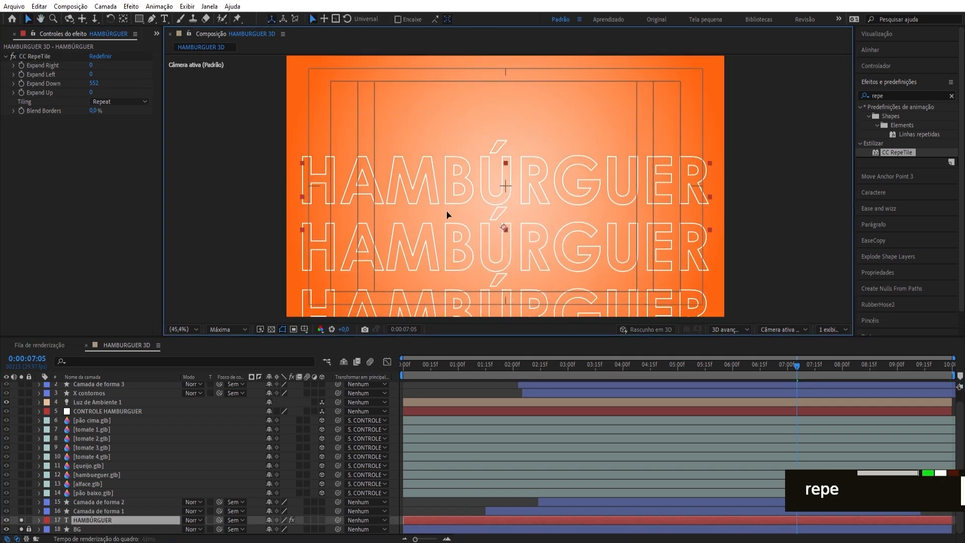
left_click_drag(91, 92, 309, 93)
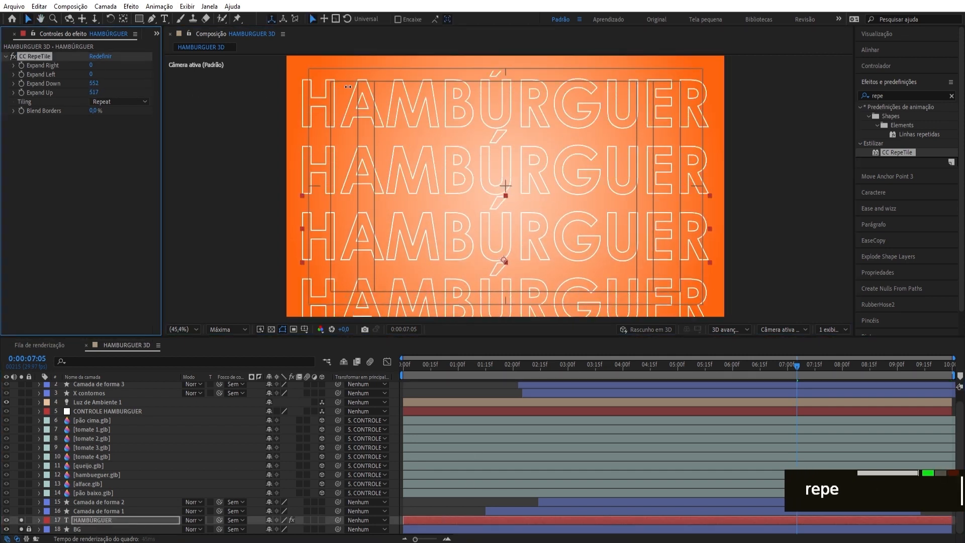
left_click_drag(361, 83, 361, 84)
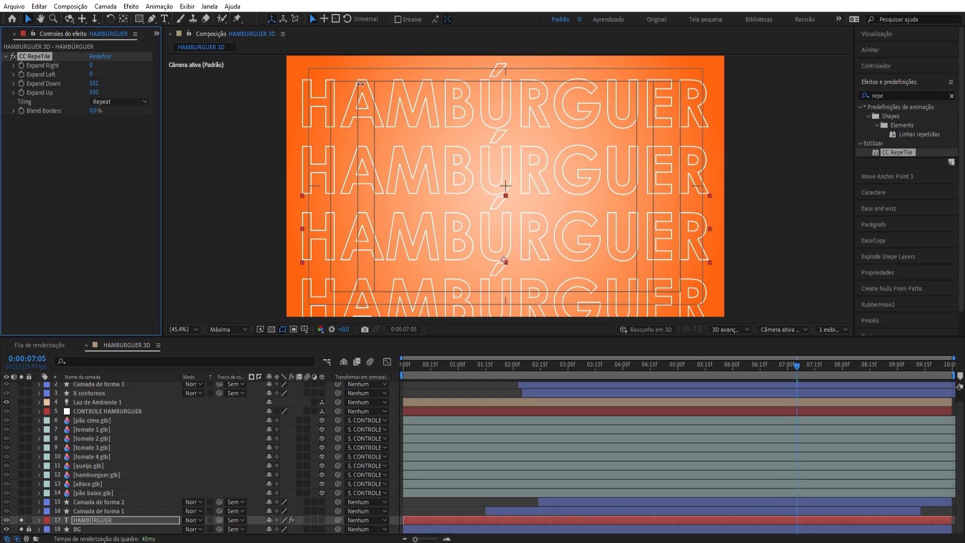
- Move the repeated HAMBÚRGUER rows upward until they cover the full height of the frame
left_click(385, 164)
left_click(161, 521)
left_click_drag(460, 228, 462, 180)
- Start the HAMBÚRGUER layer at 0:00:01:15 and keyframe its Position from 952.8, 1914.2 there to 952.8, 639.2 at 0:00:02:15
left_click(485, 367)
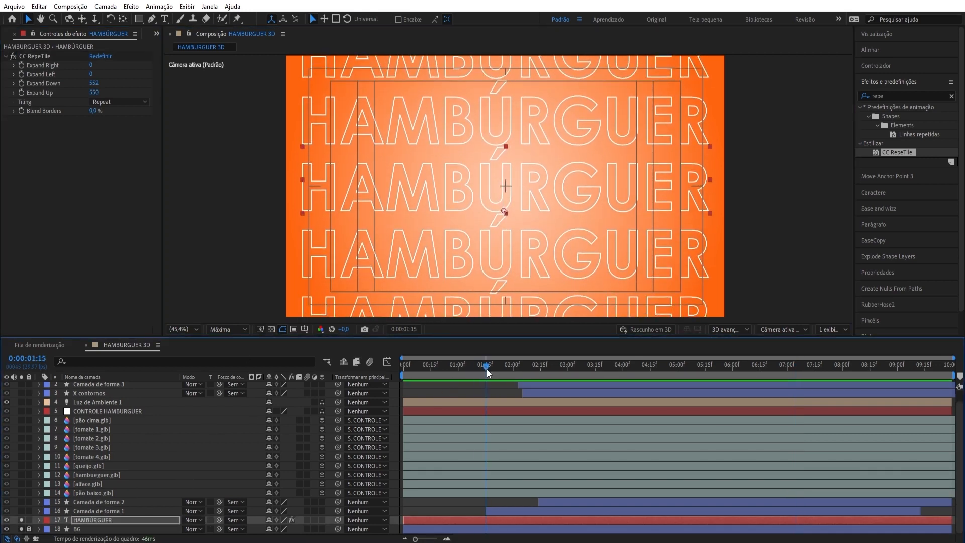
key("p")
left_click(65, 529)
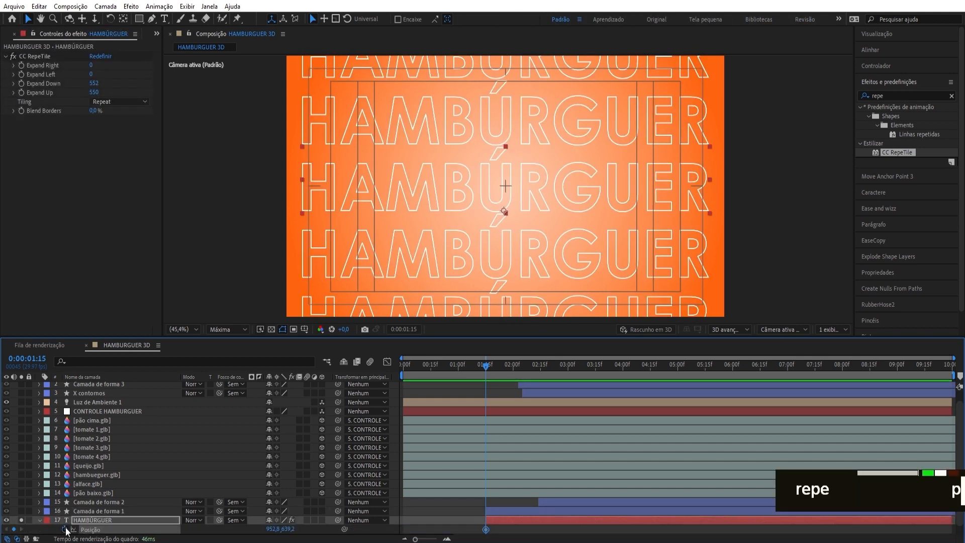
left_click_drag(311, 529, 457, 521)
- Ease the text's Position keyframes into a fast-start, slow-finish speed curve and play back the rise
left_click_drag(433, 505, 442, 465)
key("F9")
left_click(387, 361)
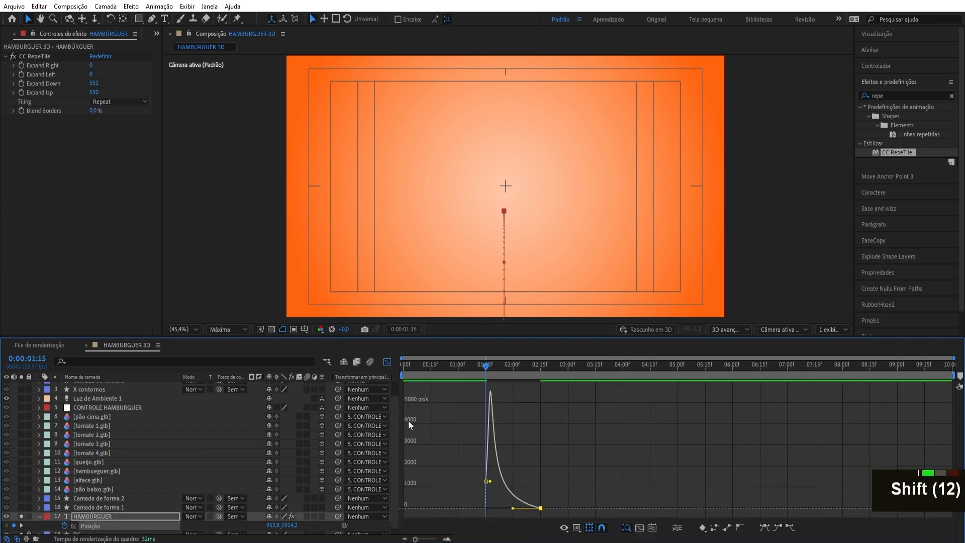
key("shift+F3")
key("space")
- Set the HAMBÚRGUER layer's blending mode to Overlay (Sobrepor) and lower its opacity
left_click(192, 516)
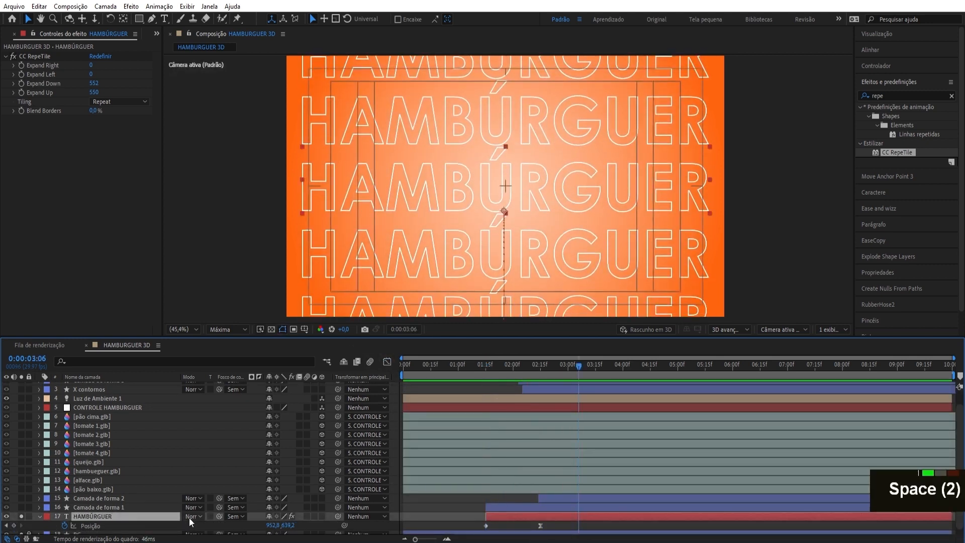
left_click(216, 243)
key("t")
left_click_drag(270, 526, 229, 526)
- Turn off solo on the HAMBÚRGUER and BG layers and play back the full animation from 0:00:00:00
left_click(40, 516)
left_click_drag(21, 520, 21, 529)
left_click(456, 365)
key("space")
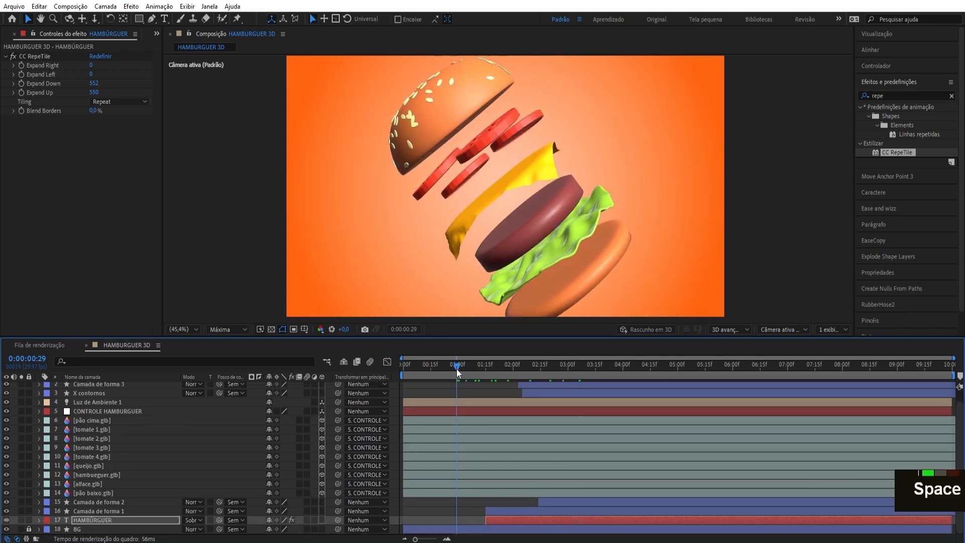
left_click_drag(455, 369, 378, 375)
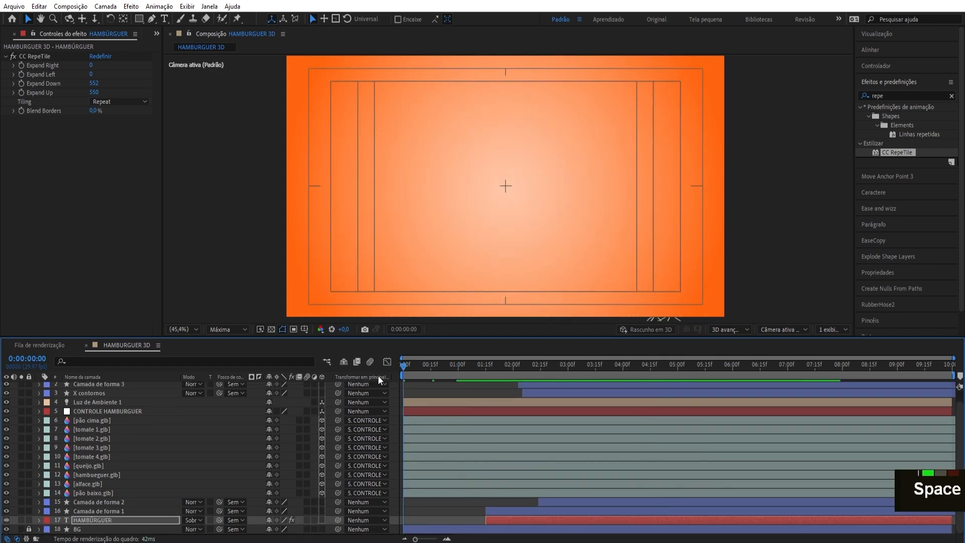
key("space")
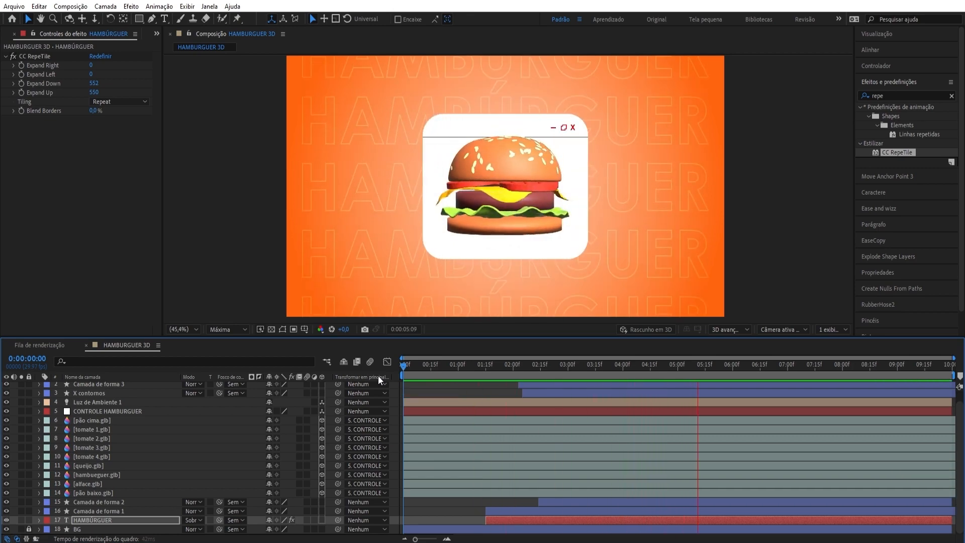